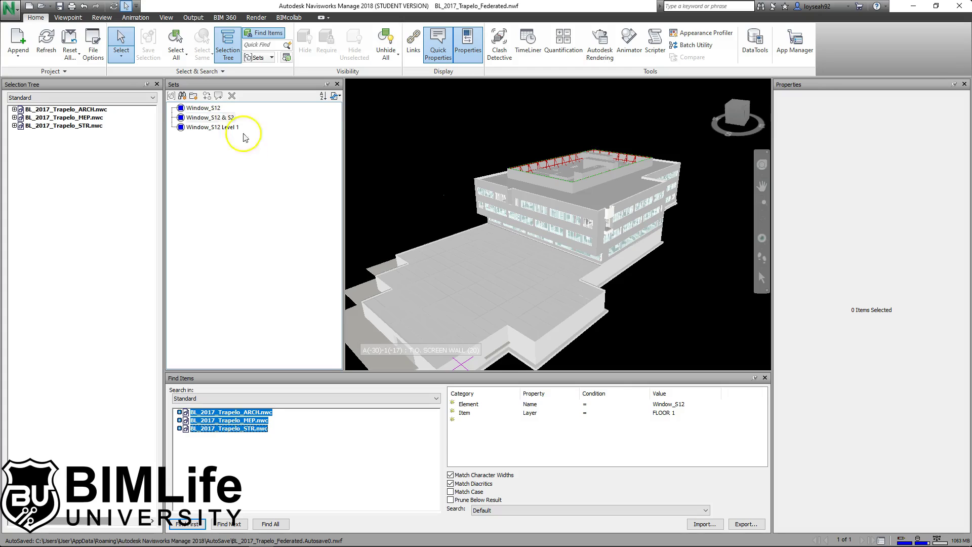
- Delete the Item Layer = FLOOR 1 search condition and find all elements named Window_S12
{"action": "right_click", "coordinate": [470, 416]}
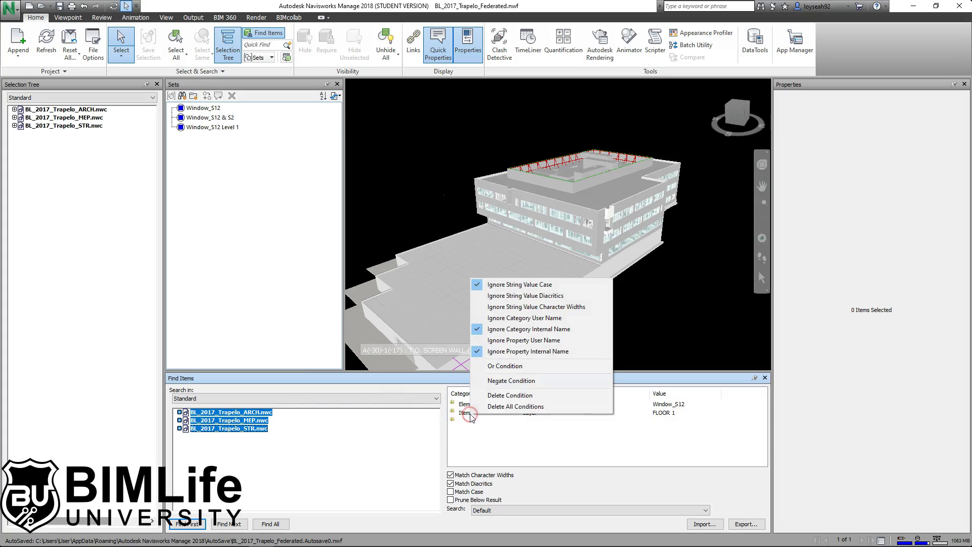
{"action": "left_click", "coordinate": [504, 397]}
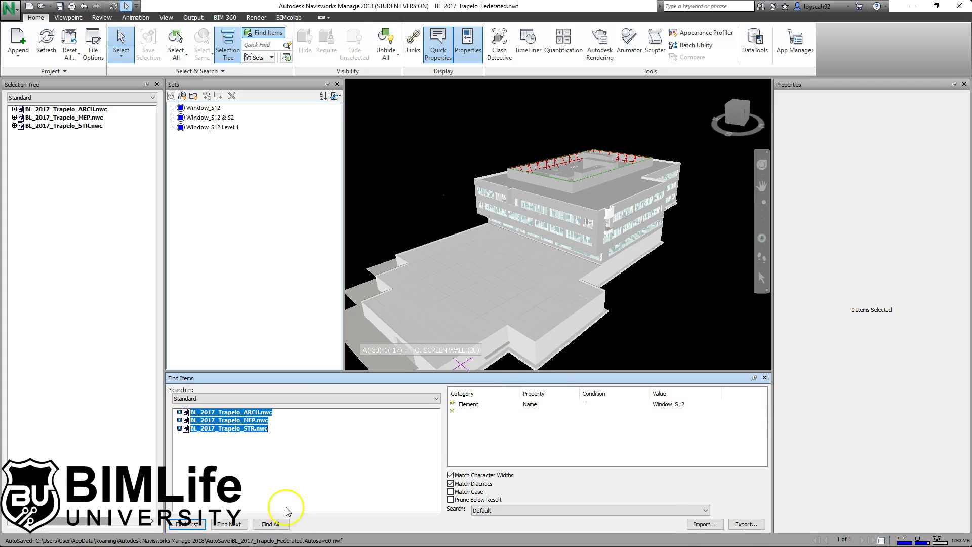
{"action": "left_click", "coordinate": [271, 524]}
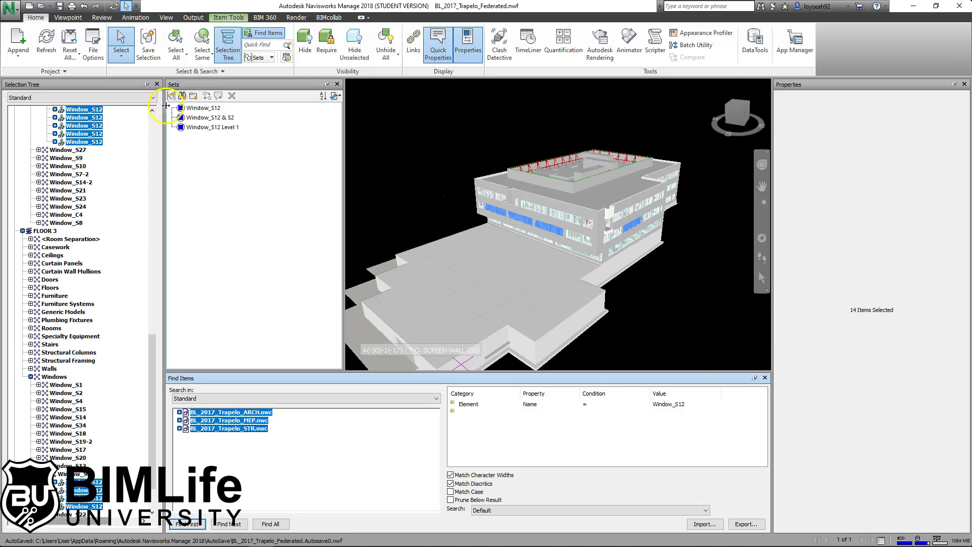
- Save the current search as a search set named Window_S12 AAA
{"action": "left_click", "coordinate": [190, 96]}
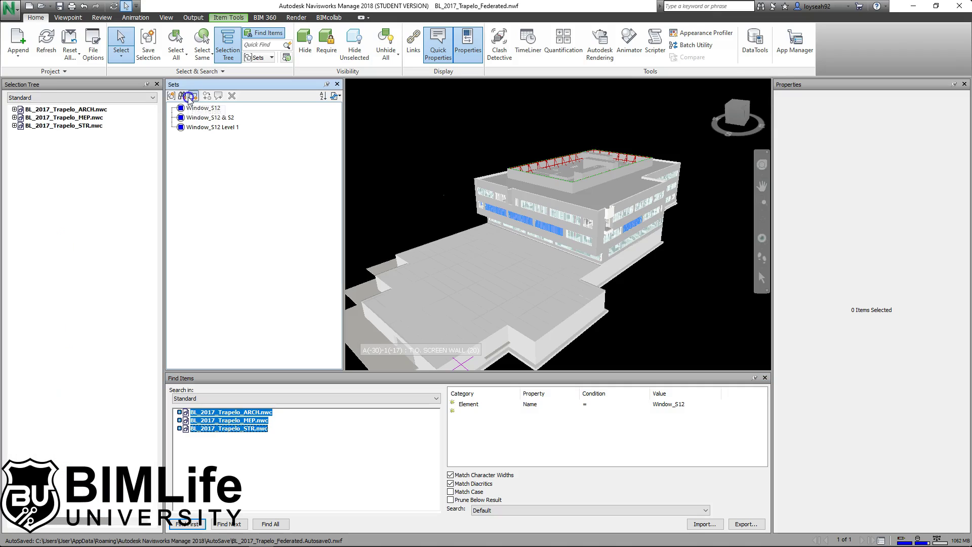
{"action": "left_click", "coordinate": [232, 97]}
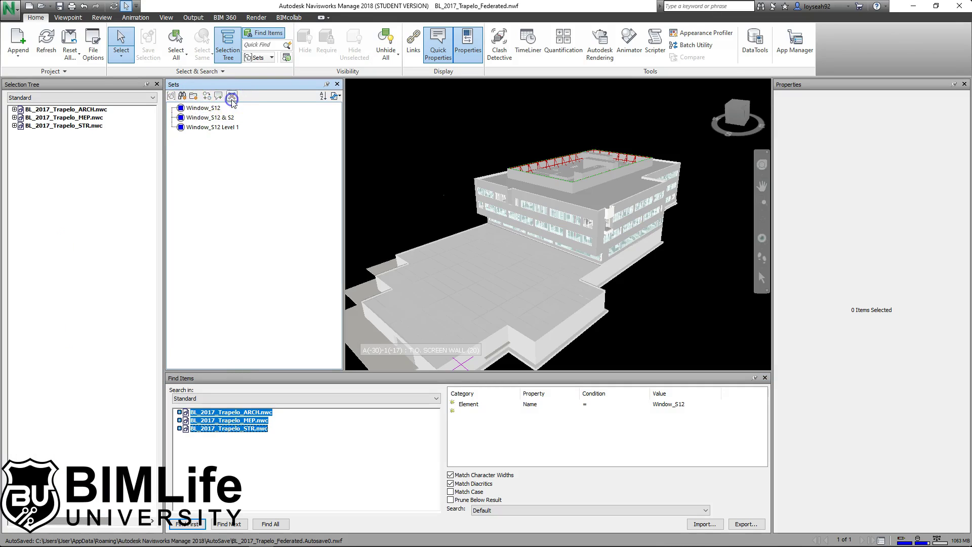
{"action": "left_click", "coordinate": [182, 96]}
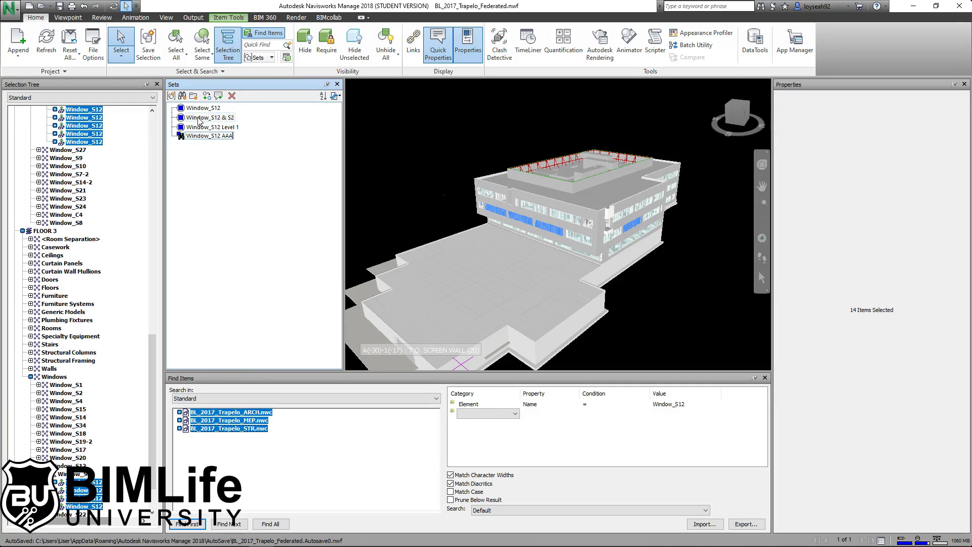
{"action": "left_click", "coordinate": [186, 147]}
- Compare the Window_S12 AAA search set with the saved selection sets by selecting them in turn
{"action": "left_click", "coordinate": [271, 129]}
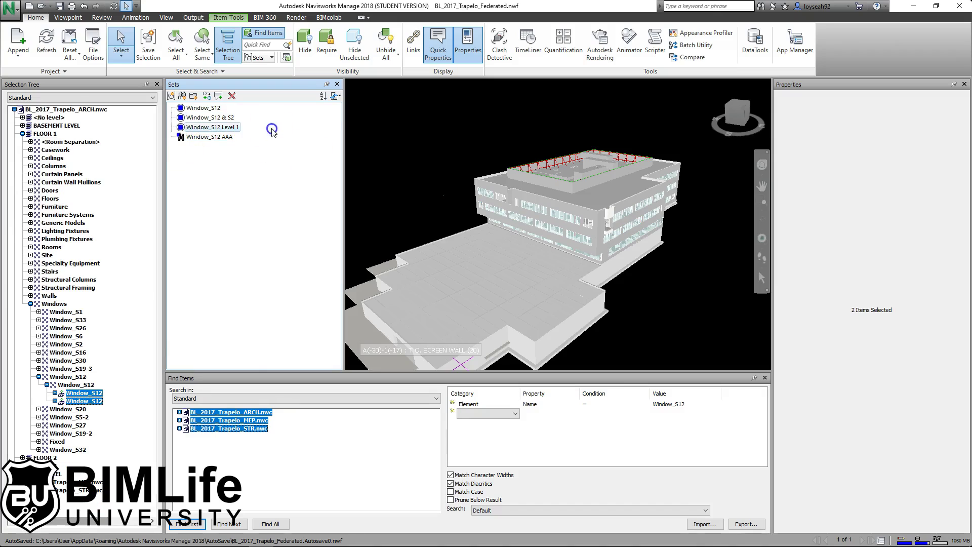
{"action": "left_click", "coordinate": [212, 138]}
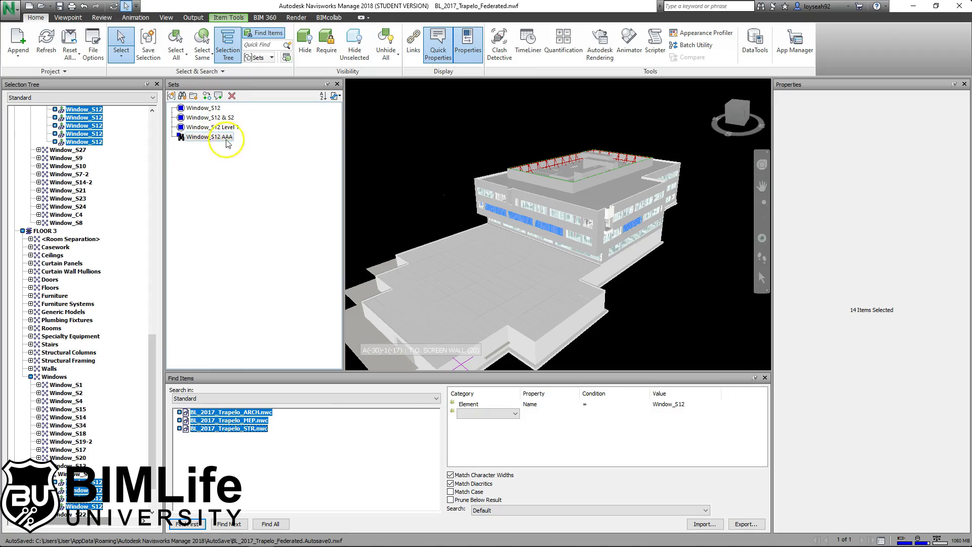
{"action": "left_click", "coordinate": [211, 118]}
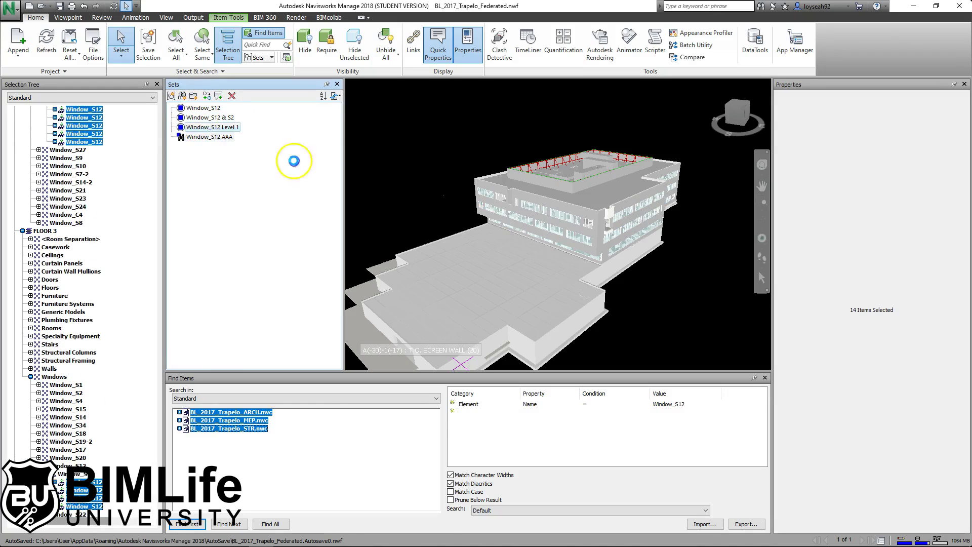
{"action": "left_click", "coordinate": [215, 108]}
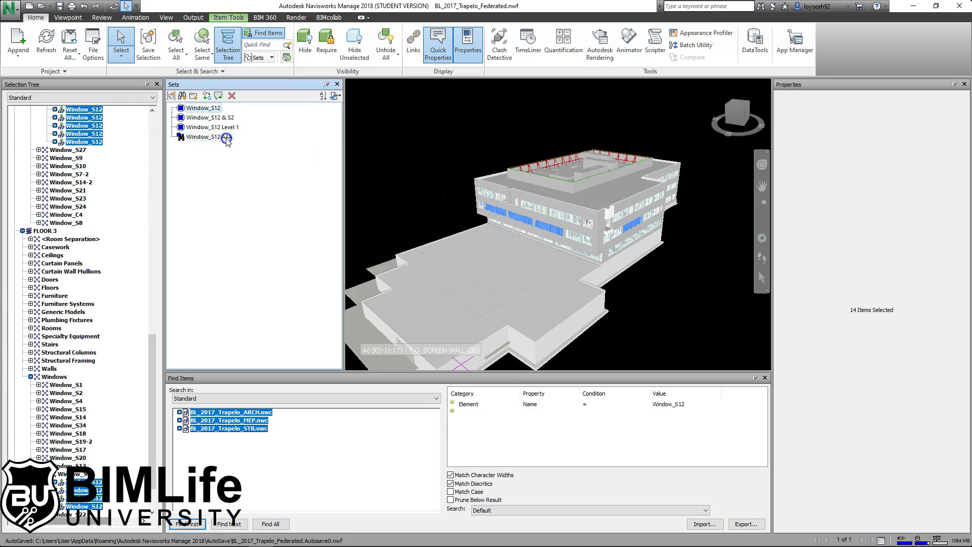
- Rename the Window_S12 AAA search set as Window_S12
{"action": "right_click", "coordinate": [226, 137]}
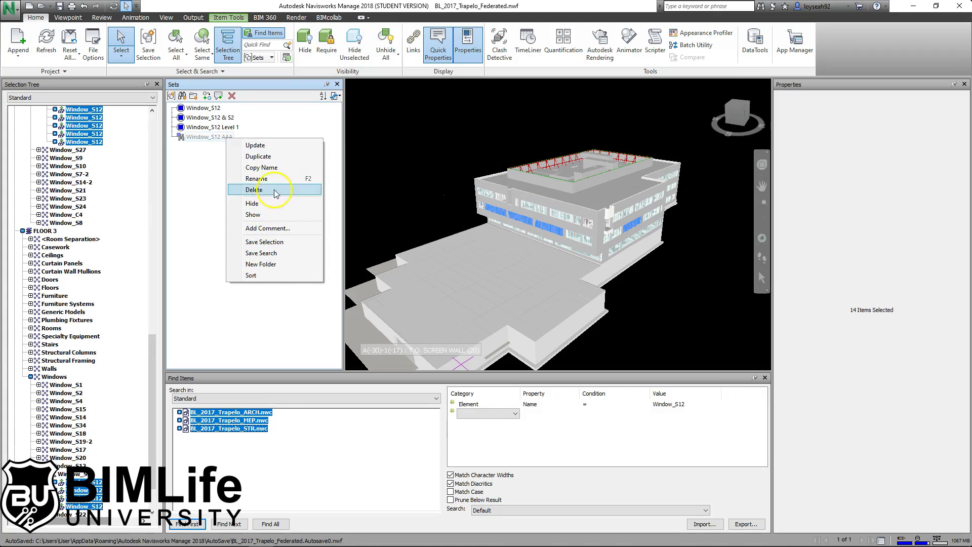
{"action": "left_click", "coordinate": [258, 178]}
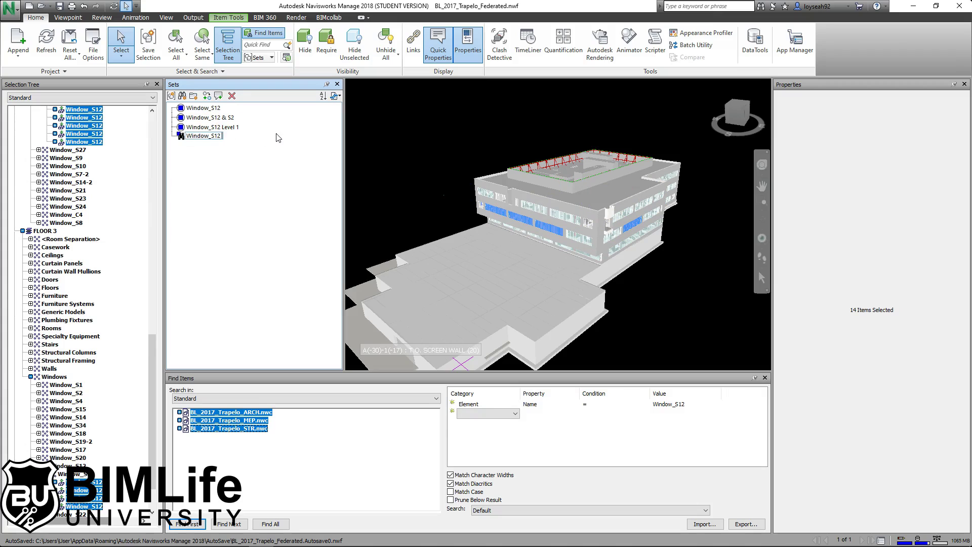
{"action": "left_click", "coordinate": [199, 140]}
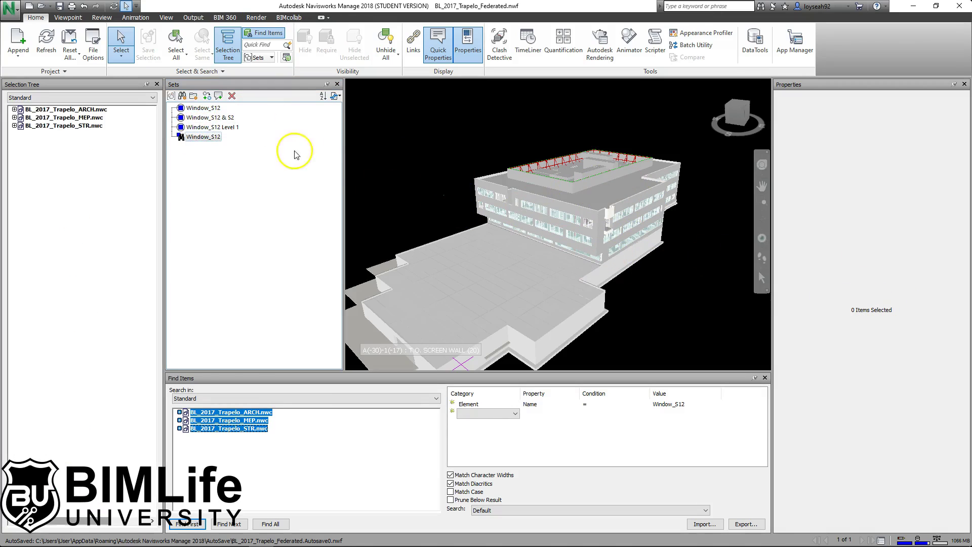
{"action": "left_click", "coordinate": [205, 109]}
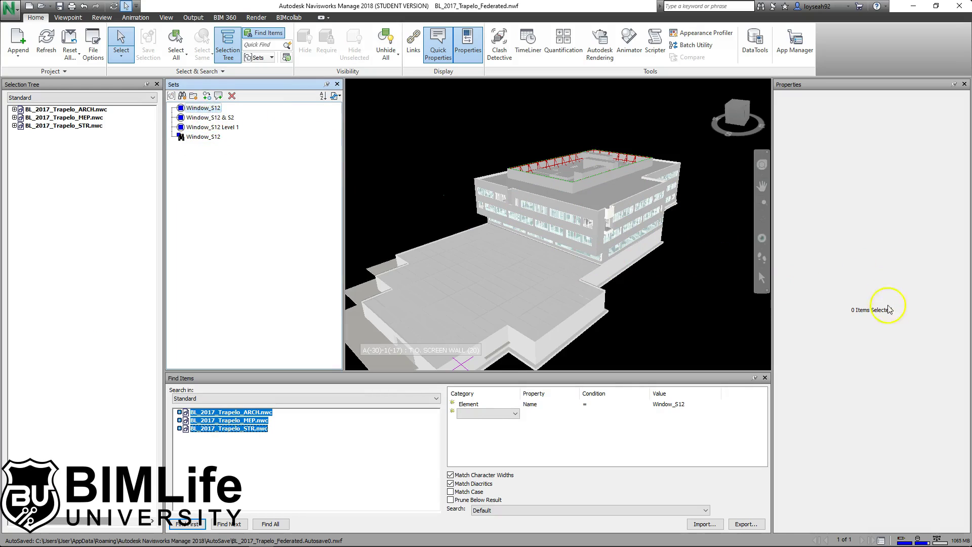
- Rename the search set as Window_S12 aaa to distinguish it from the Window_S12 selection set
{"action": "right_click", "coordinate": [216, 137]}
{"action": "left_click", "coordinate": [262, 178]}
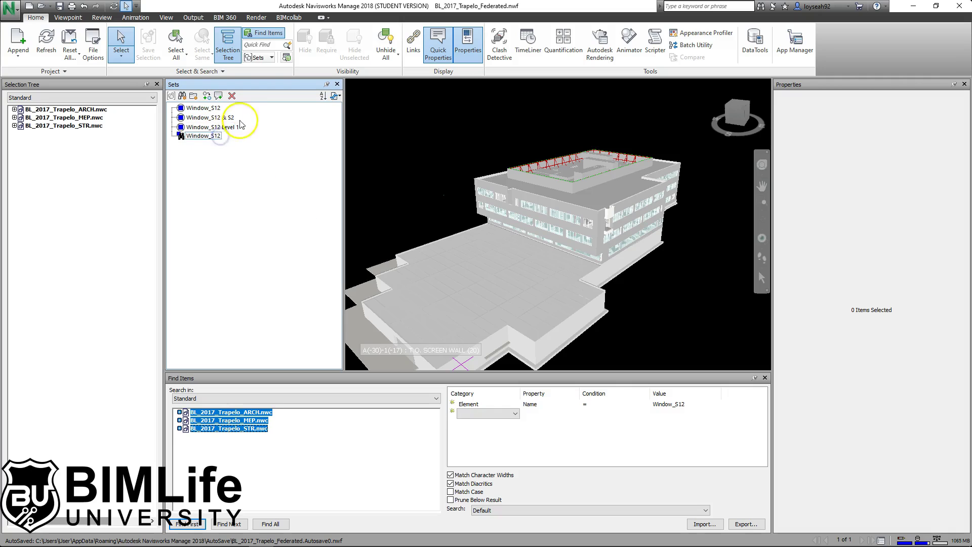
{"action": "type", "text": "aaa"}
{"action": "left_click", "coordinate": [236, 153]}
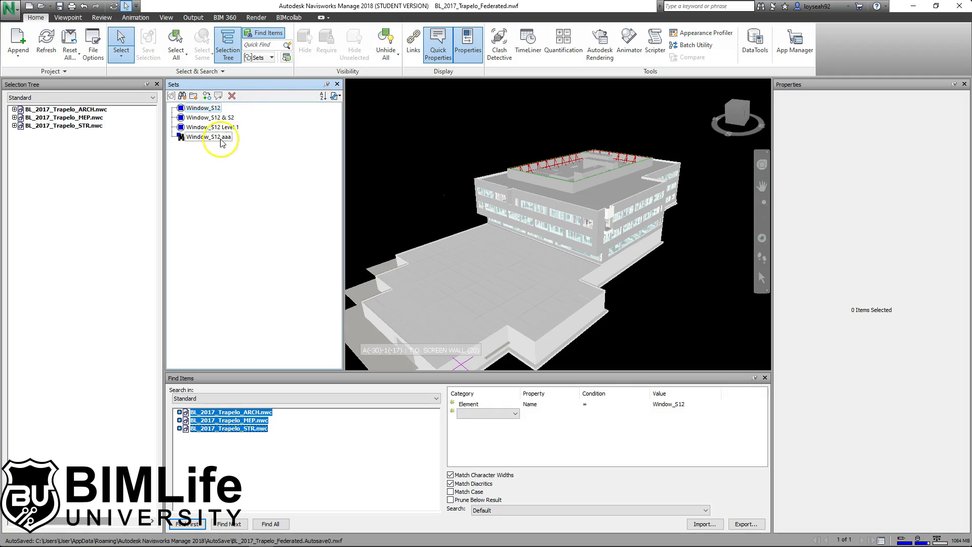
- Select the Window_S12 aaa search set to highlight its windows in the model
{"action": "left_click", "coordinate": [223, 137]}
{"action": "left_click", "coordinate": [299, 167]}
{"action": "left_click", "coordinate": [209, 137]}
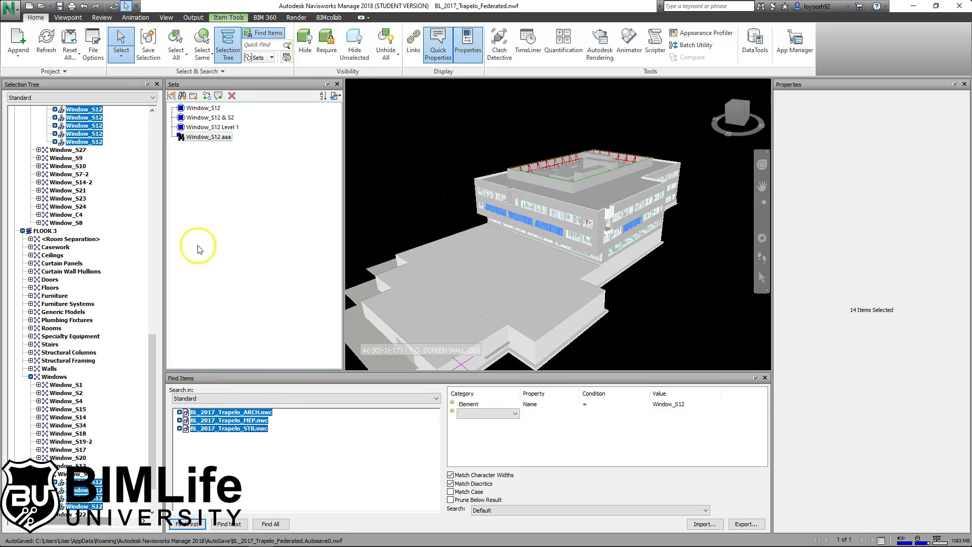
- Switch to the Revit architectural model and delete the Window_S12 window in the middle of the front facade on FLOOR 2
{"action": "left_click", "coordinate": [211, 536]}
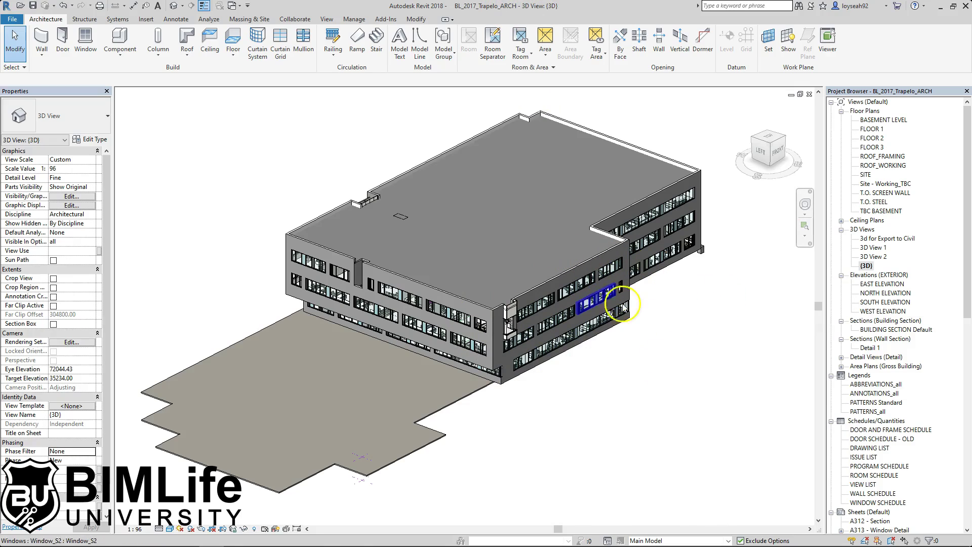
{"action": "scroll", "coordinate": [587, 405], "scroll_direction": "up", "scroll_amount": 4}
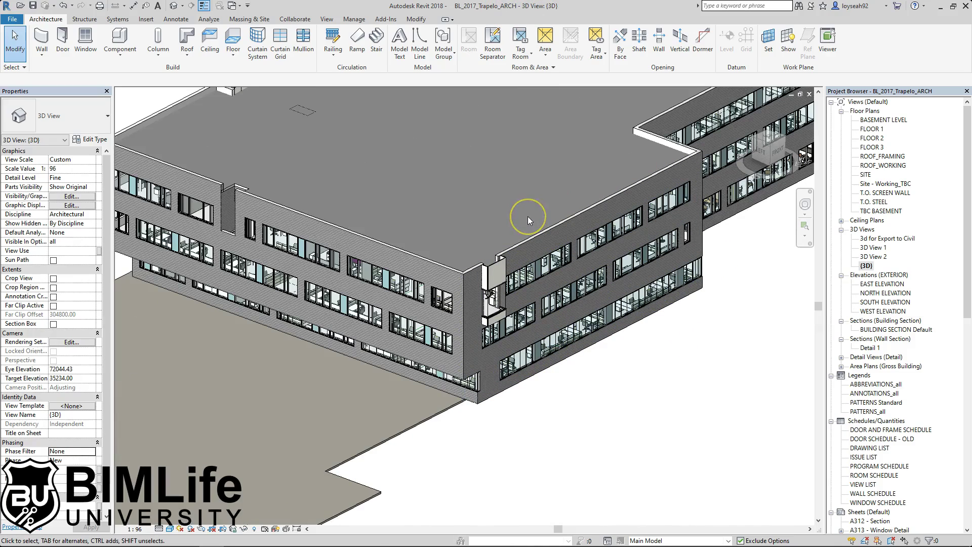
{"action": "scroll", "coordinate": [600, 286], "scroll_direction": "down", "scroll_amount": 2}
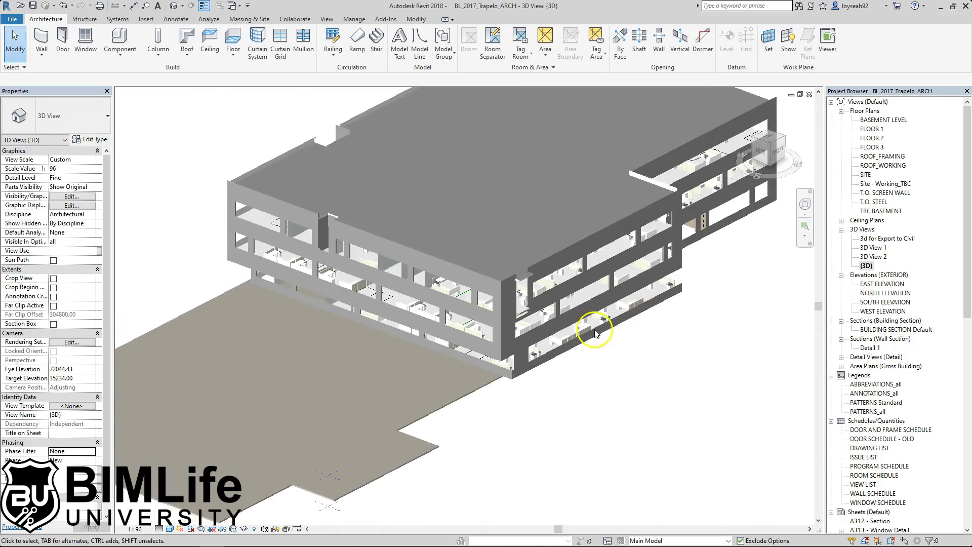
{"action": "middle_click_drag", "start_coordinate": [599, 286], "coordinate": [544, 302]}
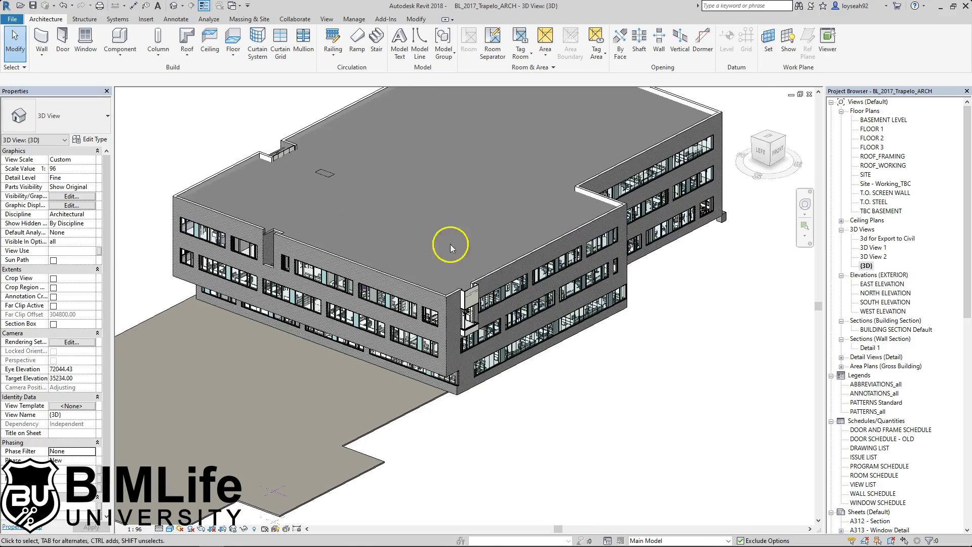
{"action": "left_click", "coordinate": [540, 313]}
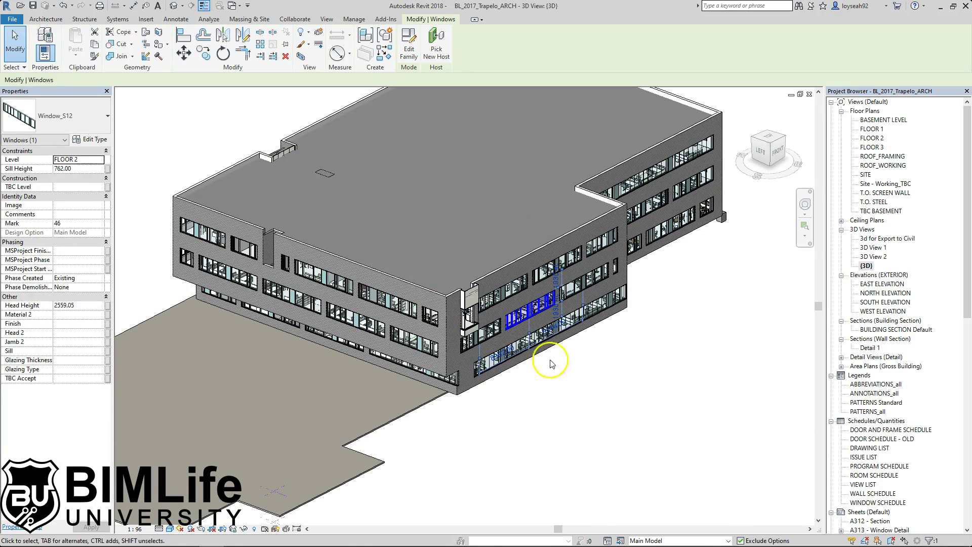
{"action": "left_click", "coordinate": [539, 308]}
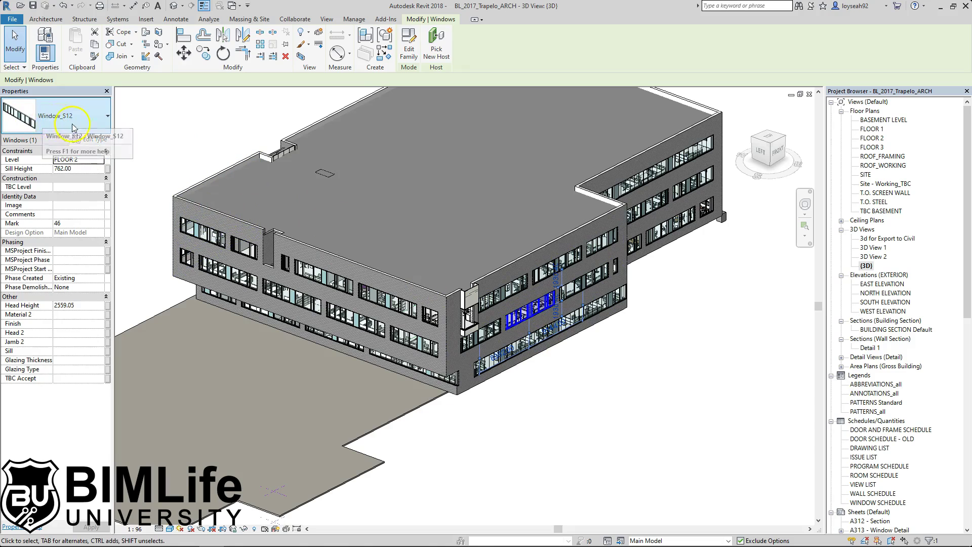
{"action": "key", "text": "Escape"}
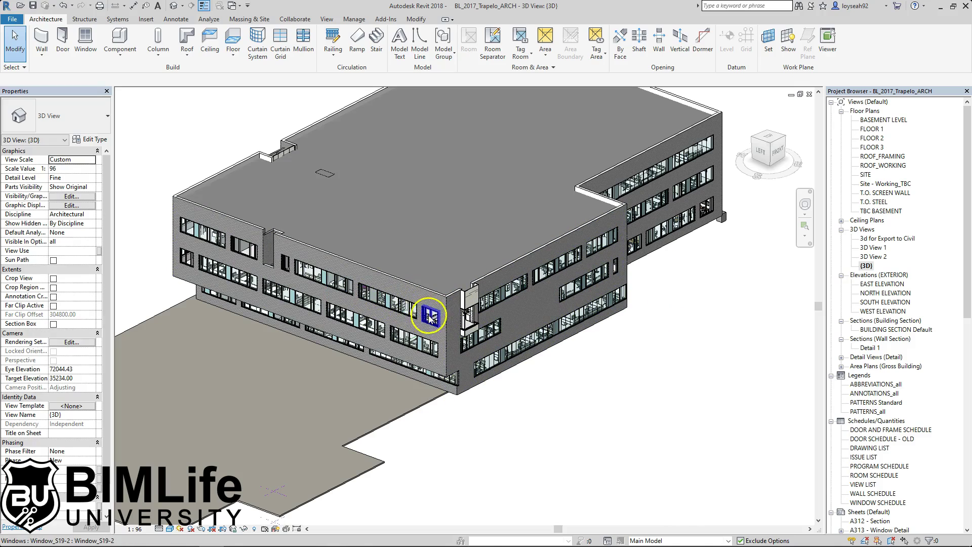
- Change the Window_S15 window at the far end of the front facade on FLOOR 3 to type Window_S12
{"action": "left_click", "coordinate": [593, 247]}
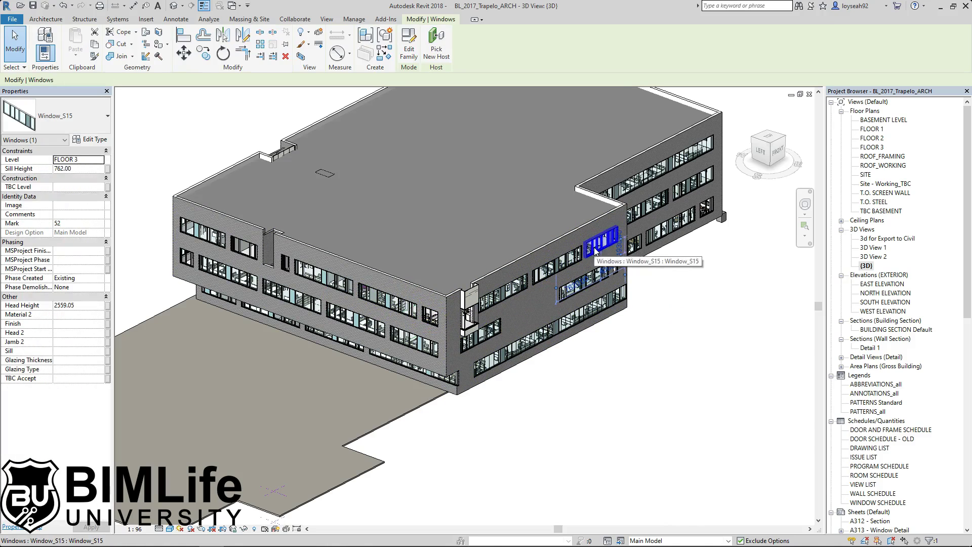
{"action": "left_click_drag", "start_coordinate": [599, 247], "coordinate": [607, 241]}
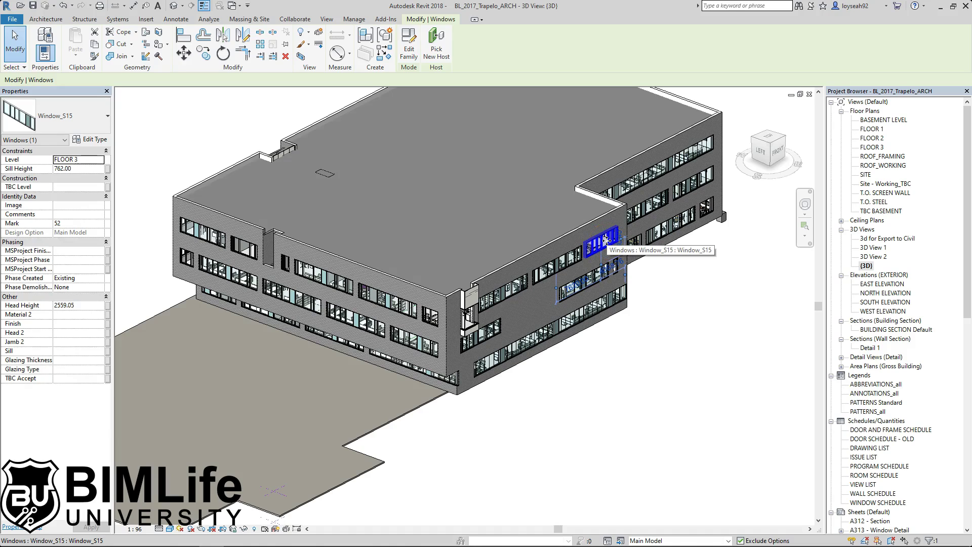
{"action": "left_click", "coordinate": [575, 226]}
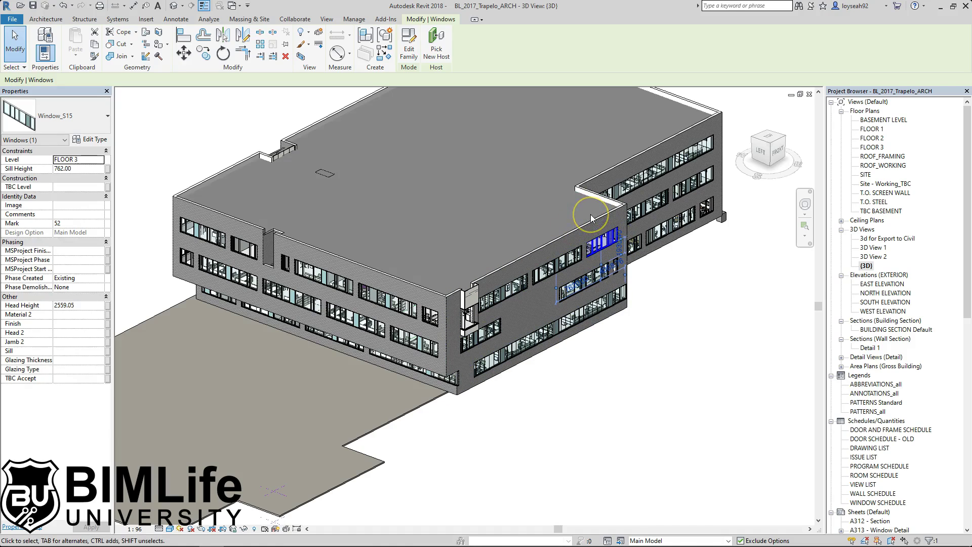
{"action": "left_click", "coordinate": [30, 111]}
{"action": "mouse_move", "coordinate": [70, 280]}
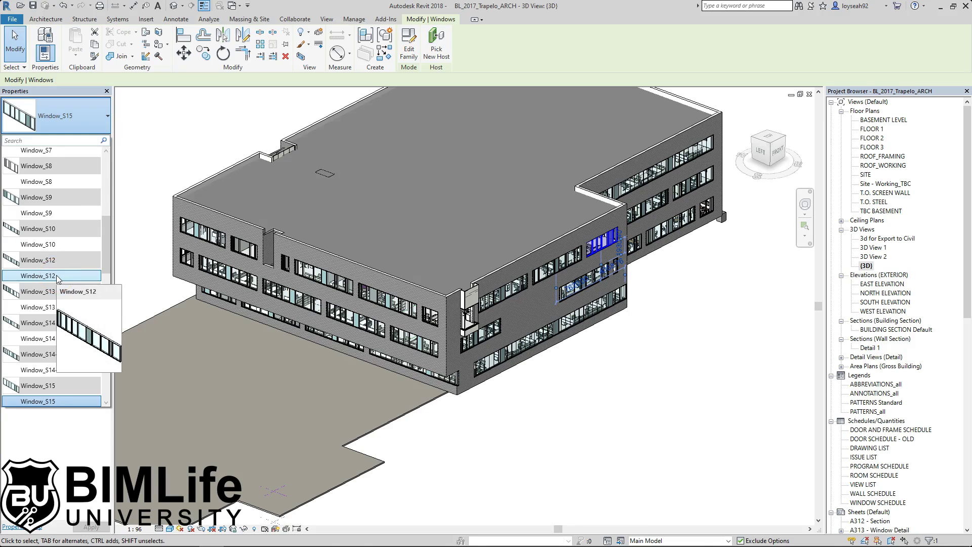
{"action": "left_click", "coordinate": [56, 276]}
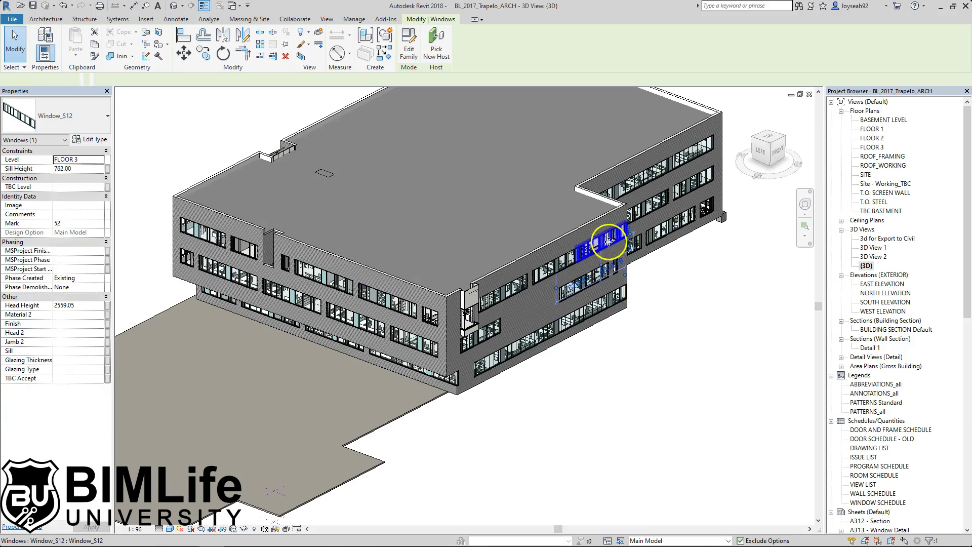
{"action": "left_click", "coordinate": [710, 293]}
- Change the Window_S2 window beside the narrow window on the left facade's FLOOR 3 to type Window_S12
{"action": "scroll", "coordinate": [532, 243], "scroll_direction": "up", "scroll_amount": 5}
{"action": "scroll", "coordinate": [561, 272], "scroll_direction": "down", "scroll_amount": 3}
{"action": "scroll", "coordinate": [738, 297], "scroll_direction": "down", "scroll_amount": 3}
{"action": "scroll", "coordinate": [562, 326], "scroll_direction": "up", "scroll_amount": 3}
{"action": "scroll", "coordinate": [569, 316], "scroll_direction": "down", "scroll_amount": 3}
{"action": "scroll", "coordinate": [577, 308], "scroll_direction": "up", "scroll_amount": 3}
{"action": "scroll", "coordinate": [618, 298], "scroll_direction": "down", "scroll_amount": 2}
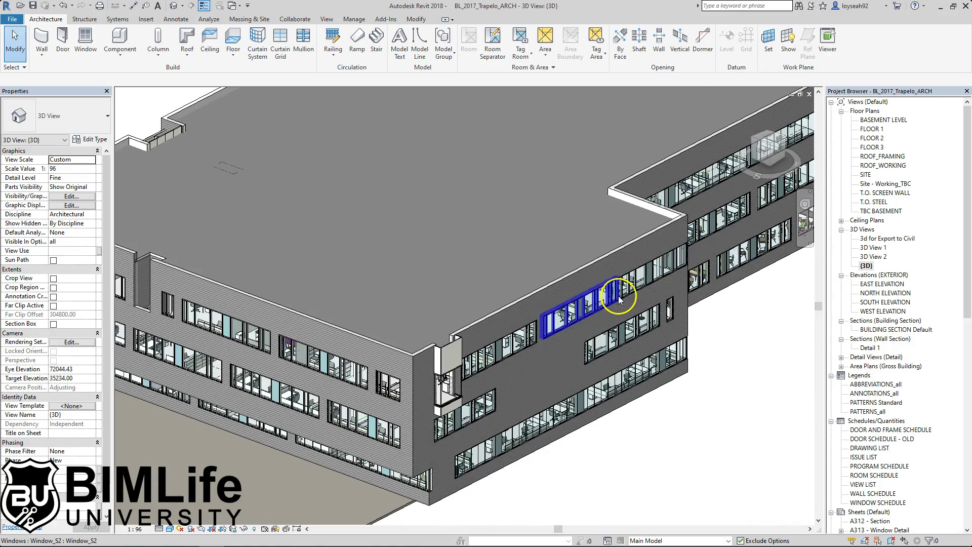
{"action": "mouse_move", "coordinate": [243, 261]}
{"action": "middle_mouse_down", "text": "shift"}
{"action": "mouse_move", "coordinate": [445, 224]}
{"action": "mouse_move", "coordinate": [235, 253]}
{"action": "middle_mouse_up", "text": "shift"}
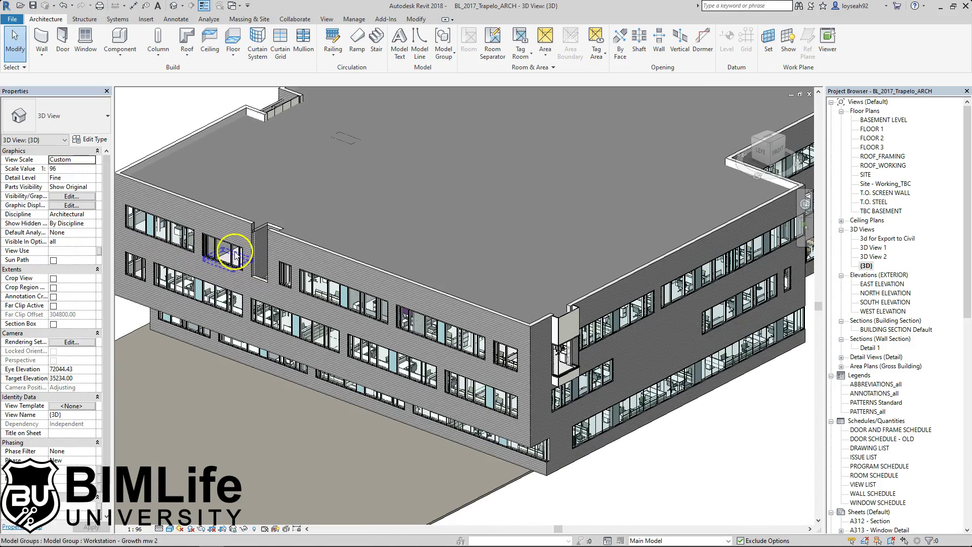
{"action": "left_click", "coordinate": [326, 286]}
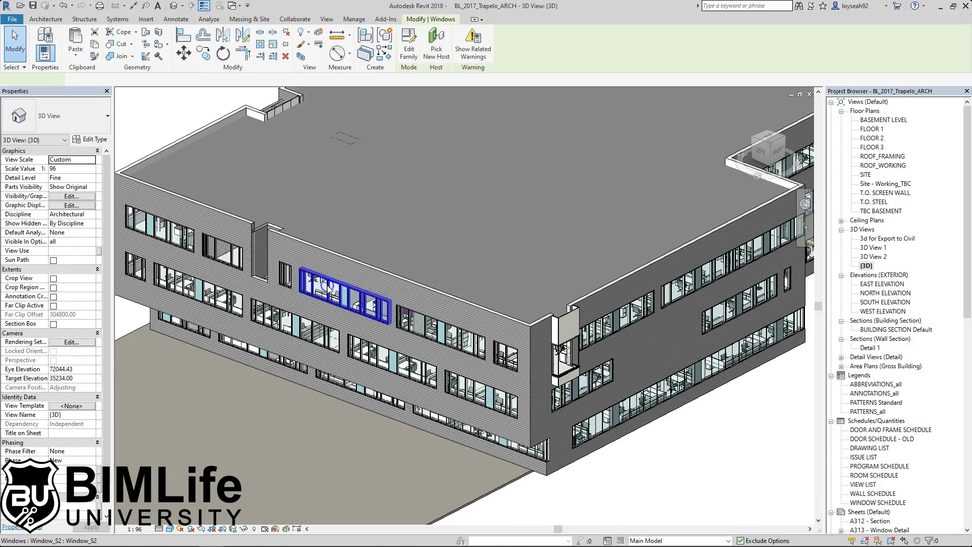
{"action": "left_click", "coordinate": [55, 115]}
{"action": "scroll", "coordinate": [77, 335], "scroll_direction": "down", "scroll_amount": 2}
{"action": "scroll", "coordinate": [77, 335], "scroll_direction": "down", "scroll_amount": 3}
{"action": "left_click", "coordinate": [71, 337]}
{"action": "left_click", "coordinate": [629, 428]}
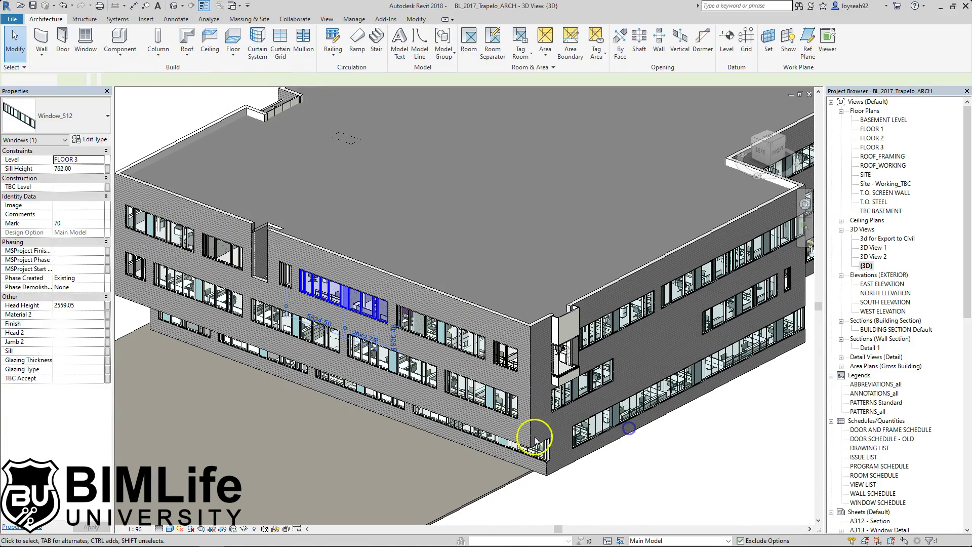
- Change the Window_S2 window in the lowest row of the left facade, second from the far end, to type Window_S12
{"action": "left_click", "coordinate": [272, 365]}
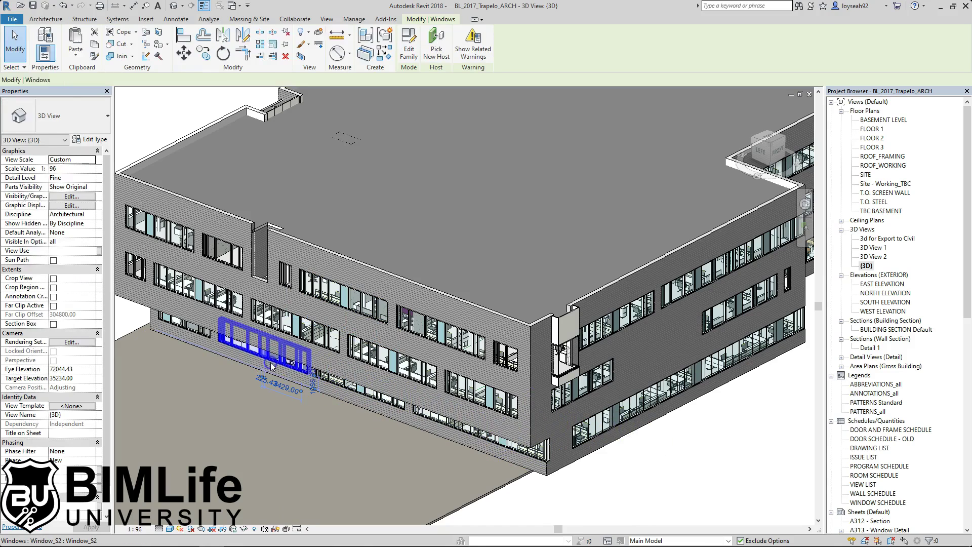
{"action": "left_click", "coordinate": [55, 115]}
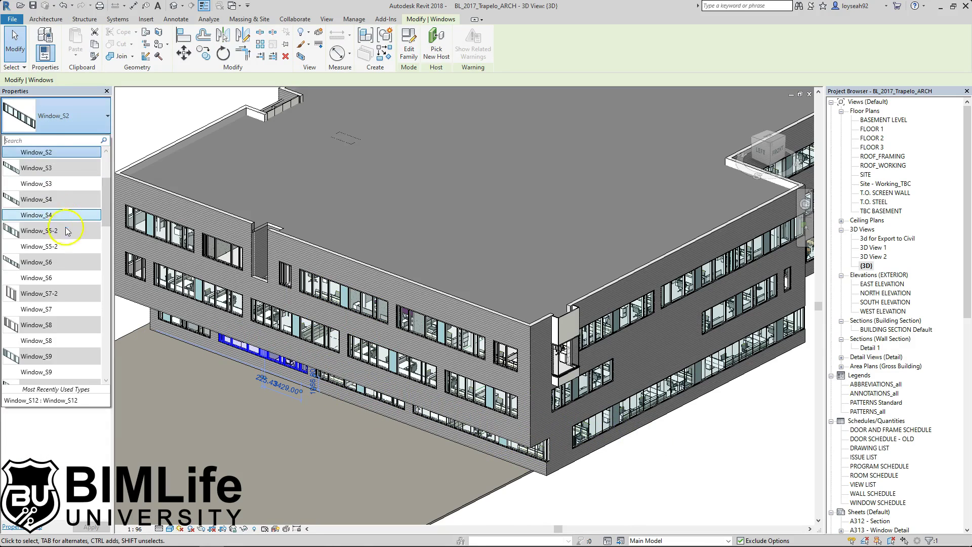
{"action": "scroll", "coordinate": [66, 228], "scroll_direction": "down", "scroll_amount": 2}
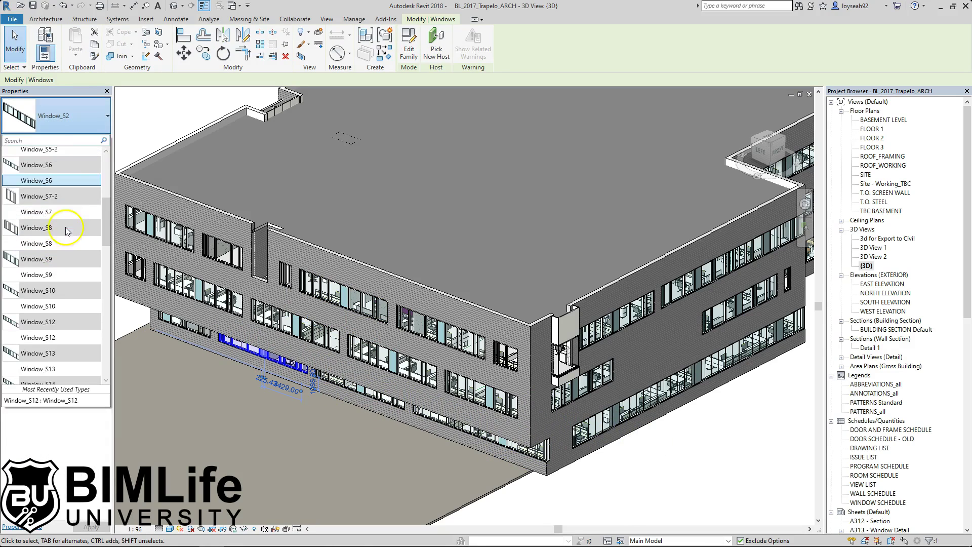
{"action": "left_click", "coordinate": [735, 435]}
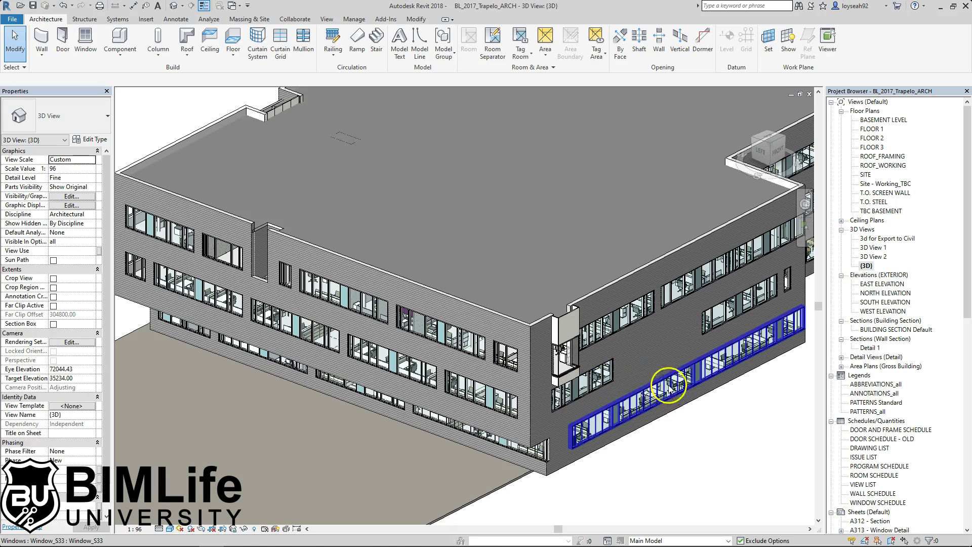
- Save the Revit architectural model, then switch back to the federated Navisworks model and clear its selection
{"action": "left_click", "coordinate": [32, 6]}
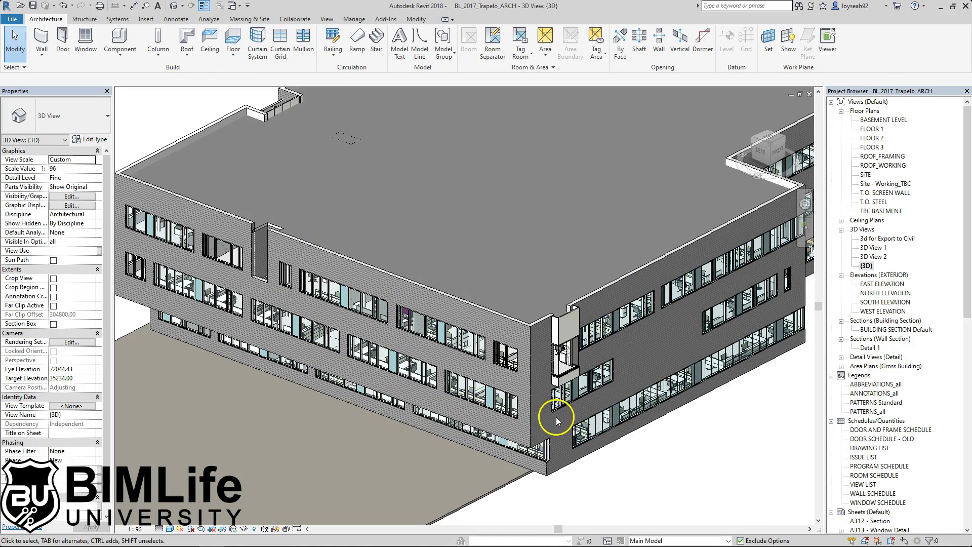
{"action": "left_click", "coordinate": [941, 9]}
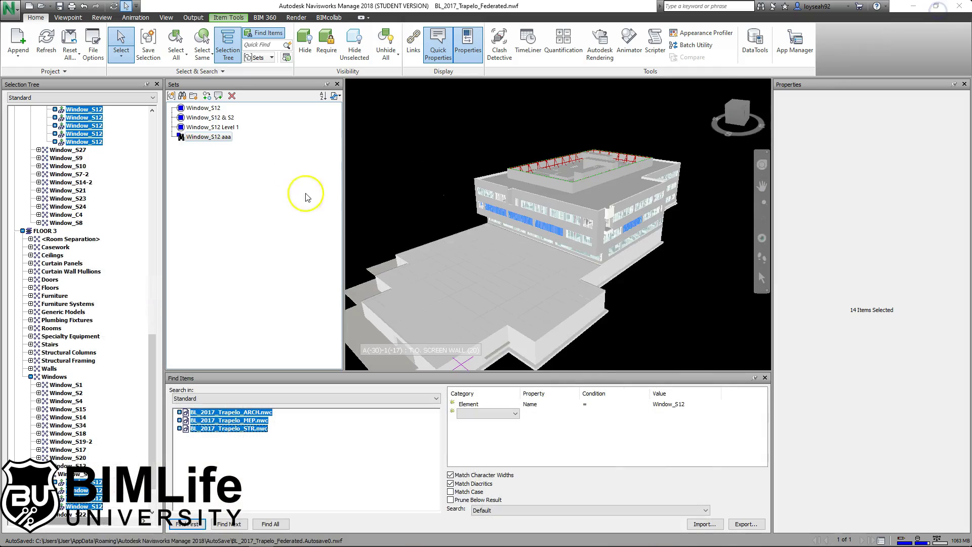
{"action": "left_click", "coordinate": [420, 191]}
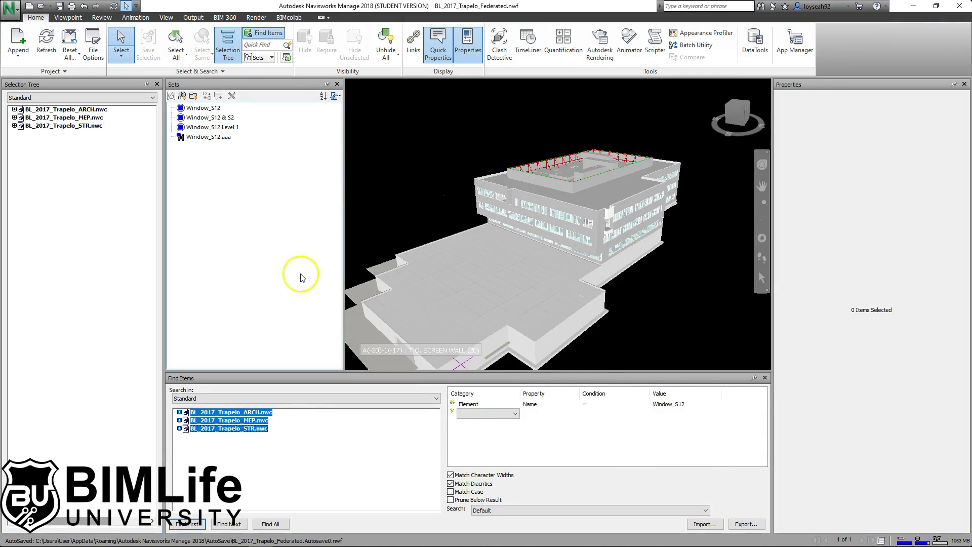
- Compare the windows highlighted by the Window_S12 selection set and the Window_S12 aaa search set before refreshing
{"action": "left_click", "coordinate": [207, 108]}
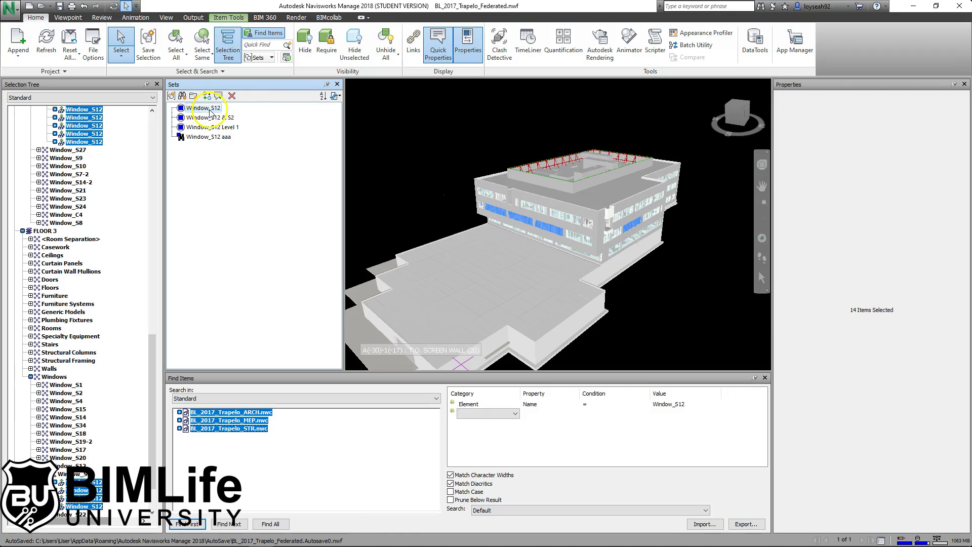
{"action": "left_click", "coordinate": [219, 138]}
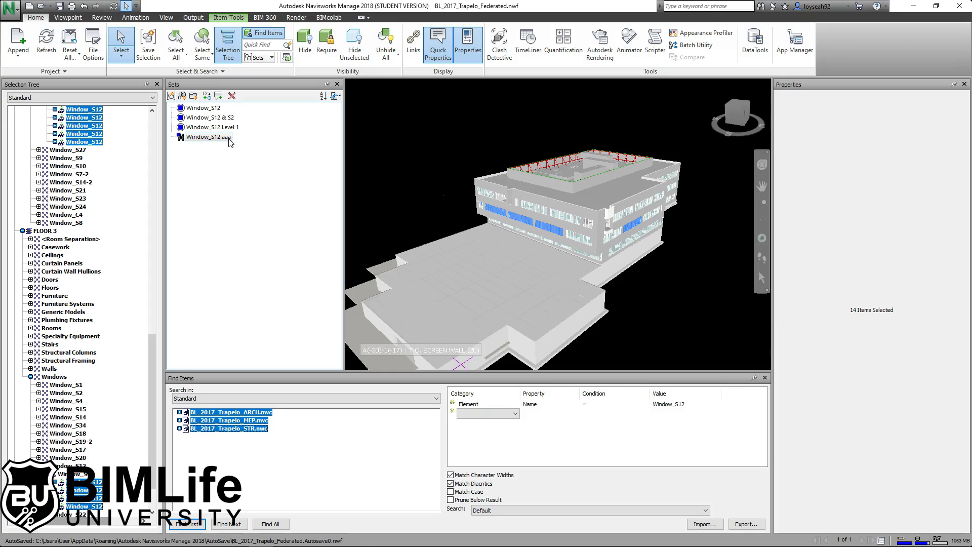
{"action": "left_click", "coordinate": [205, 96]}
{"action": "left_click", "coordinate": [197, 137]}
{"action": "left_click", "coordinate": [219, 110]}
{"action": "left_click", "coordinate": [206, 110]}
{"action": "left_click", "coordinate": [207, 110]}
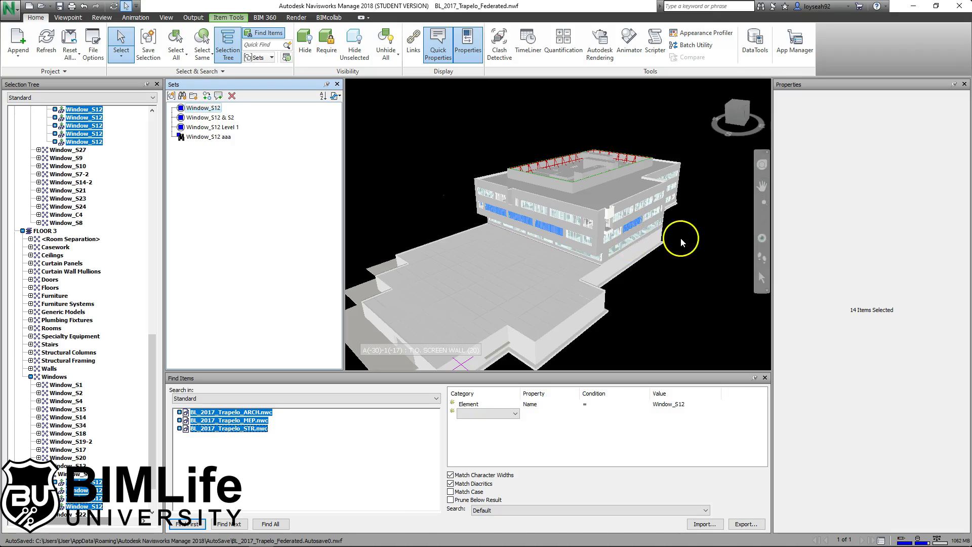
- Inspect the facade windows up close while alternating between the Window_S12 selection set and the Window_S12 aaa search set
{"action": "scroll", "coordinate": [634, 220], "scroll_direction": "up", "scroll_amount": 3}
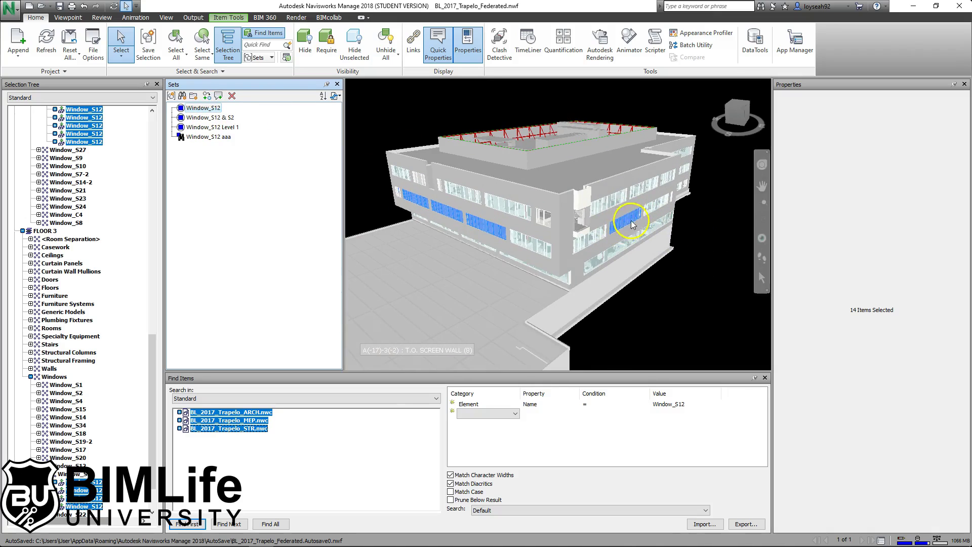
{"action": "mouse_move", "coordinate": [622, 227]}
{"action": "left_click", "coordinate": [202, 138]}
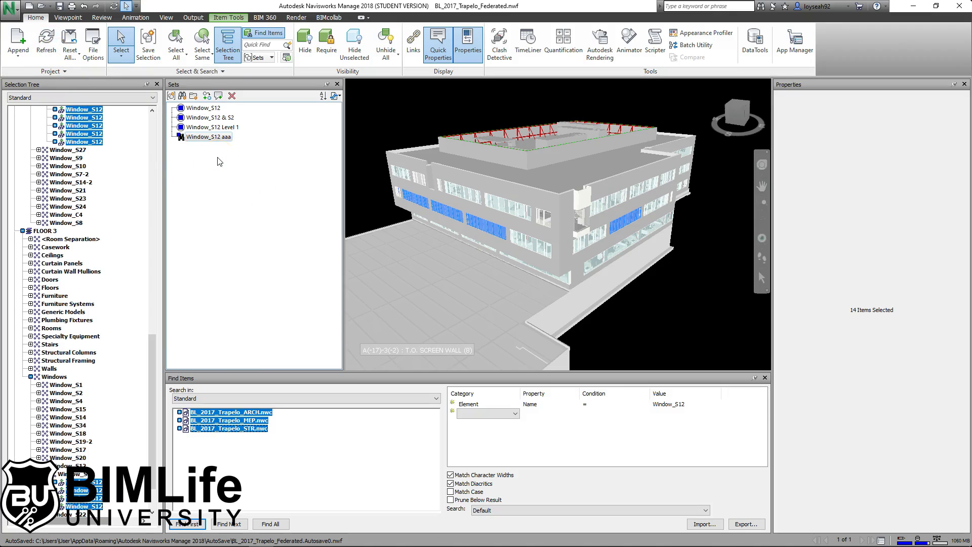
{"action": "left_click", "coordinate": [205, 110]}
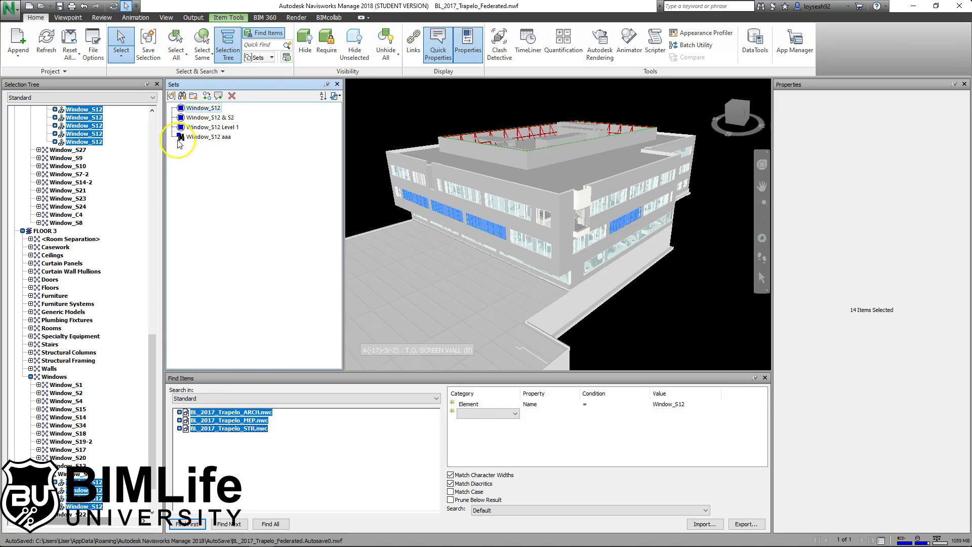
{"action": "left_click", "coordinate": [229, 137]}
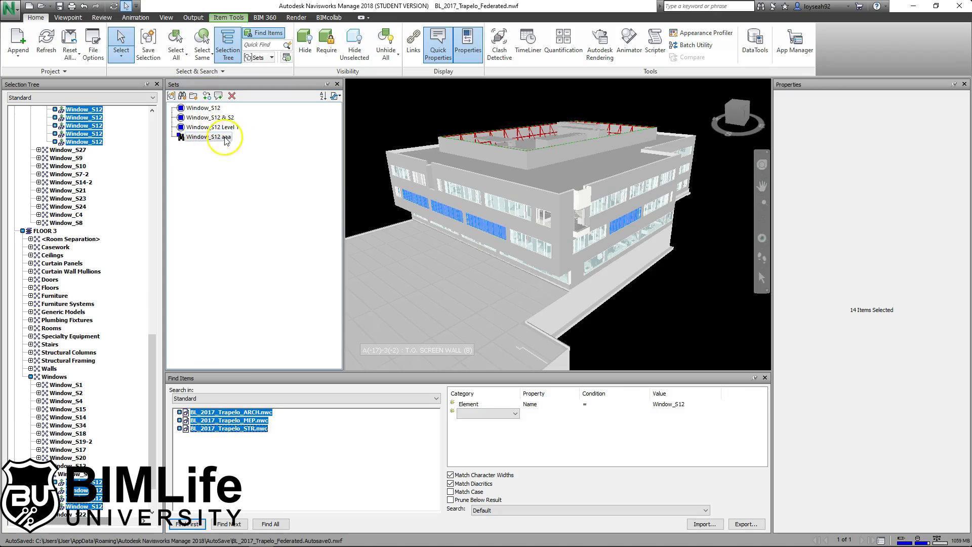
- Refresh the federated model with the Revit changes and check the Window_S12 selection set against the Window_S12 aaa search set
{"action": "left_click", "coordinate": [57, 48]}
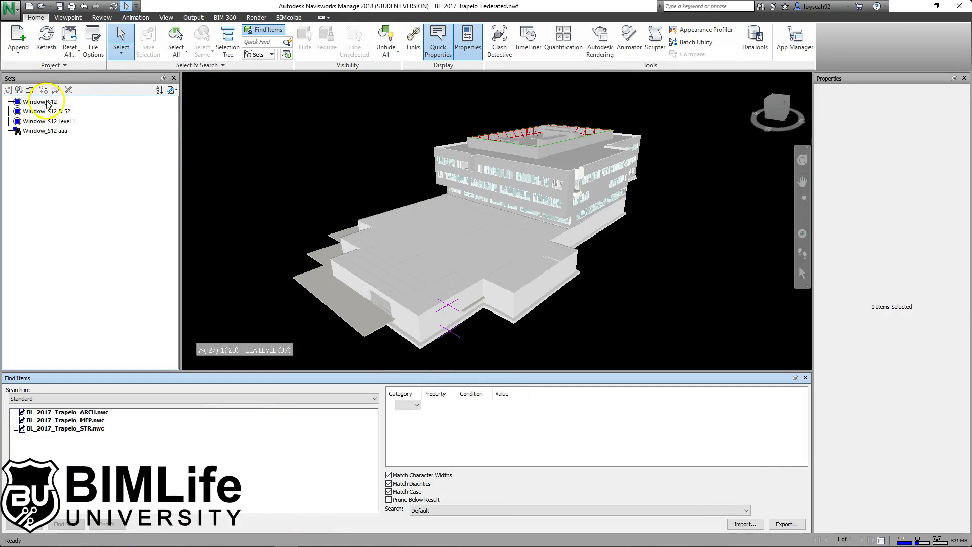
{"action": "left_click", "coordinate": [47, 103]}
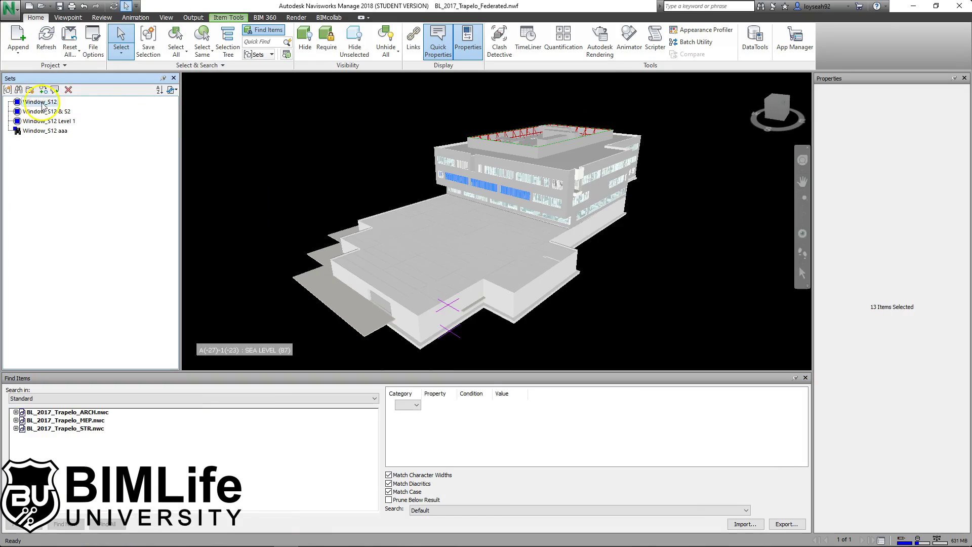
{"action": "left_click", "coordinate": [45, 130]}
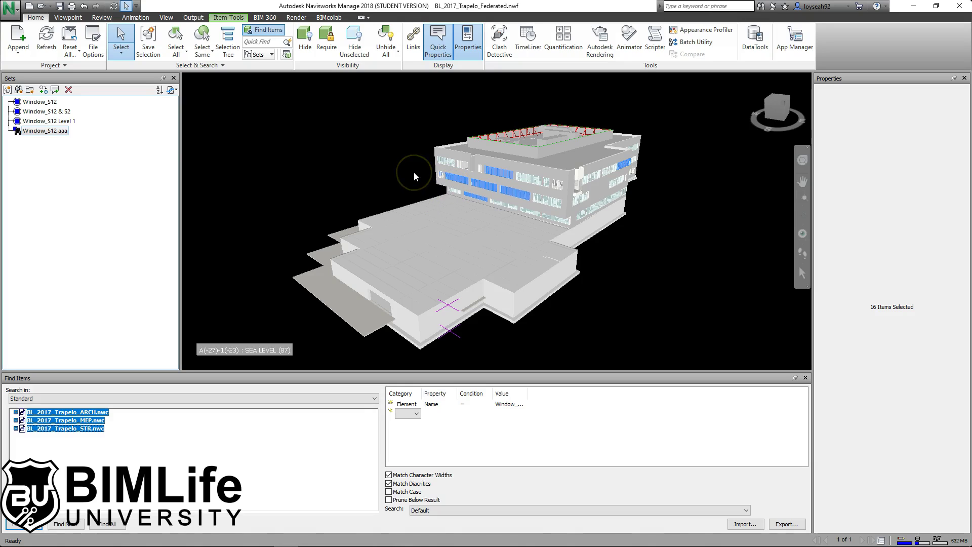
- Publish the federated model with the comment 20191710
{"action": "left_click", "coordinate": [11, 8]}
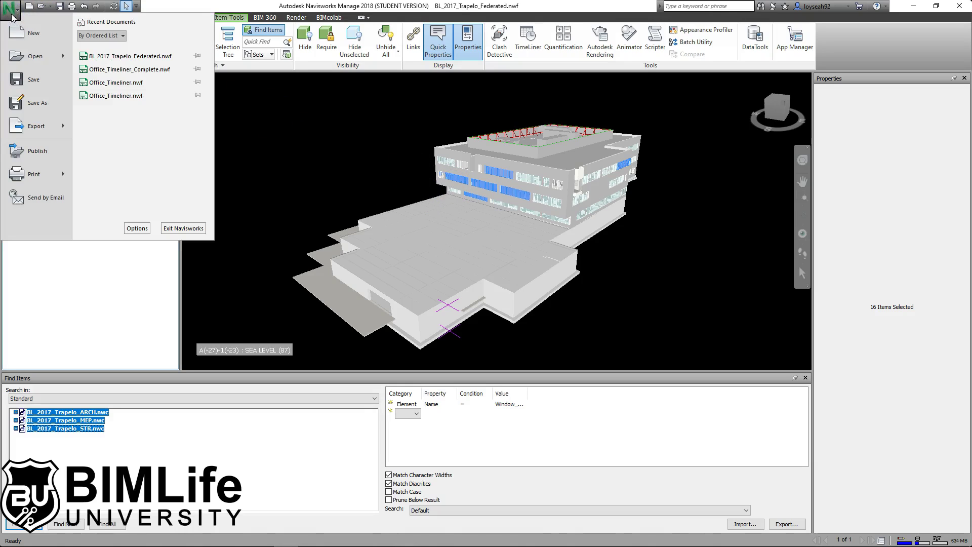
{"action": "left_click", "coordinate": [38, 151]}
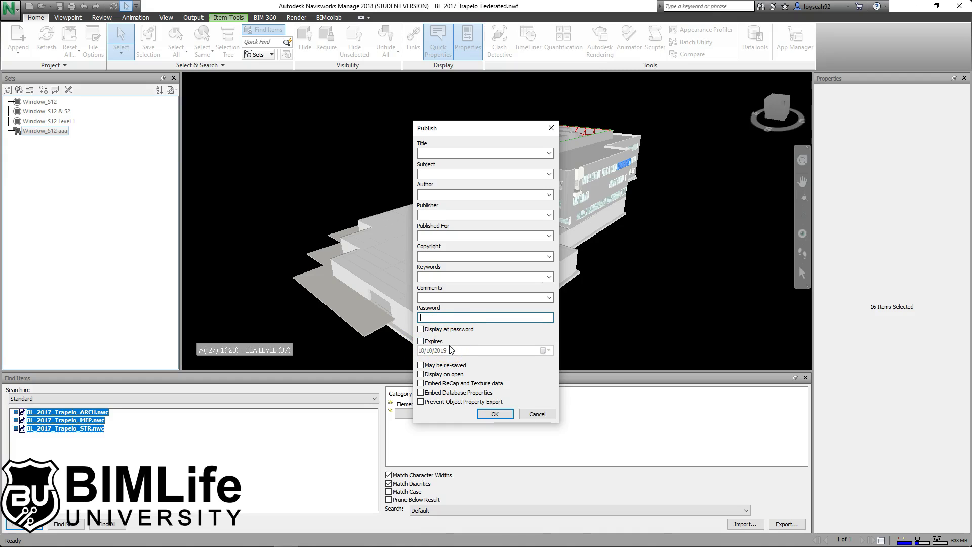
{"action": "left_click", "coordinate": [446, 297]}
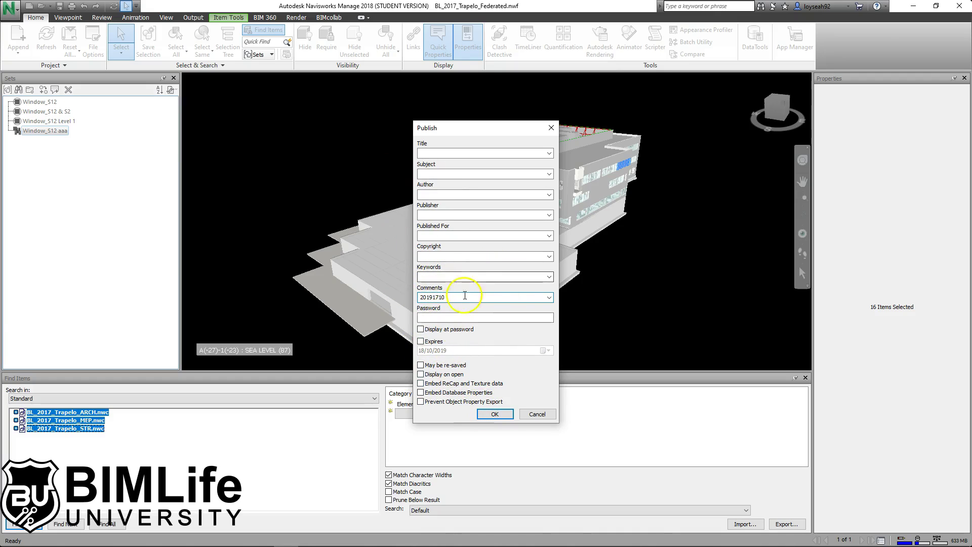
{"action": "left_click", "coordinate": [492, 413]}
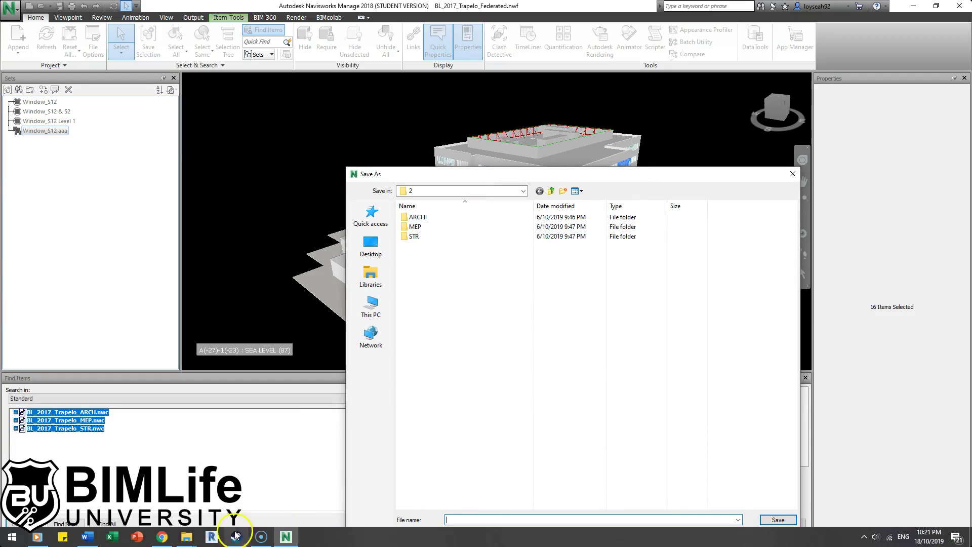
- Save the published Navisworks NWD file as 20191017 in folder 2
{"action": "left_click", "coordinate": [188, 537]}
{"action": "left_click", "coordinate": [147, 472]}
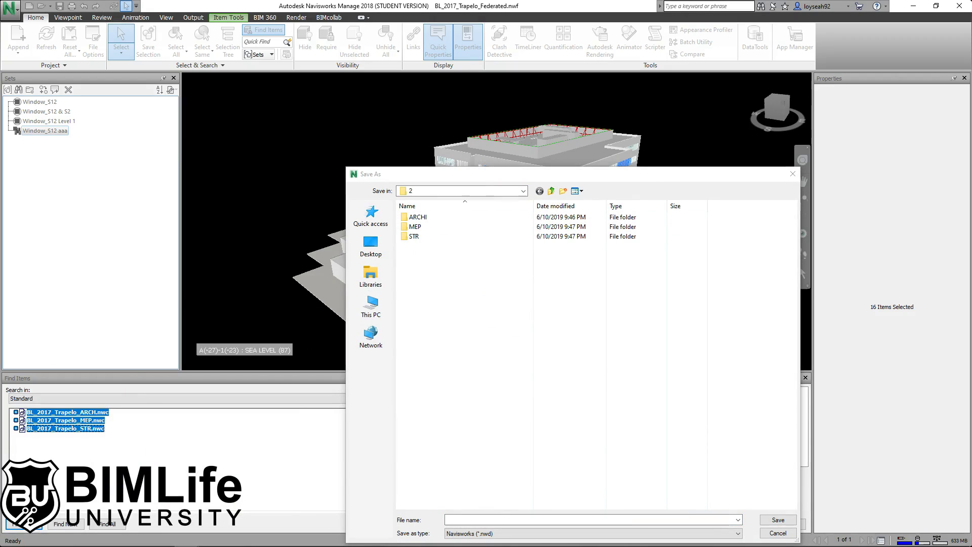
{"action": "left_click", "coordinate": [501, 305]}
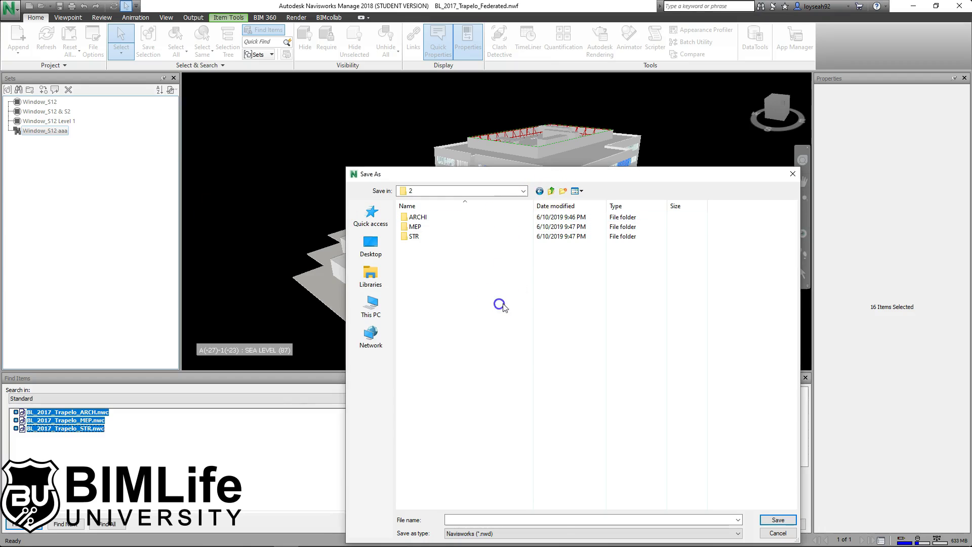
{"action": "left_click", "coordinate": [495, 520]}
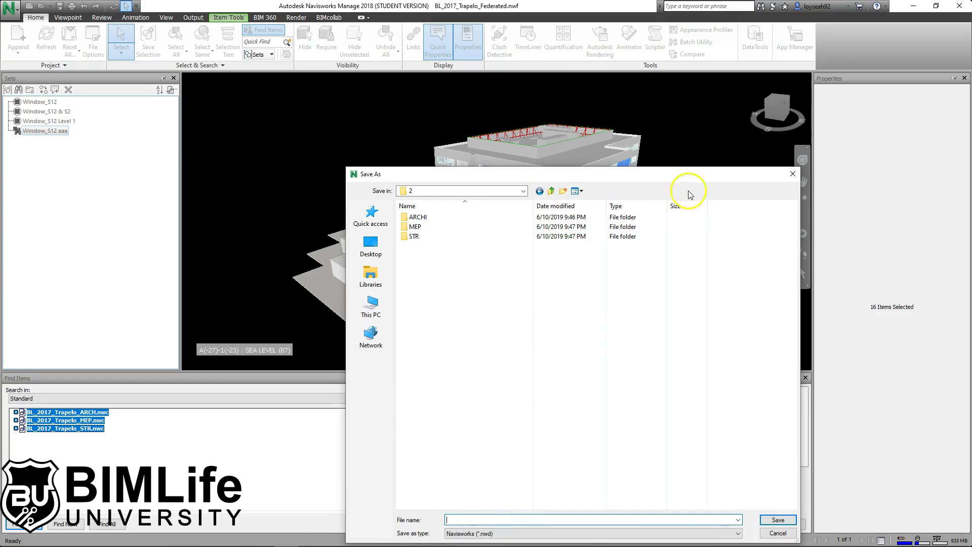
{"action": "left_click_drag", "start_coordinate": [685, 177], "coordinate": [673, 151]}
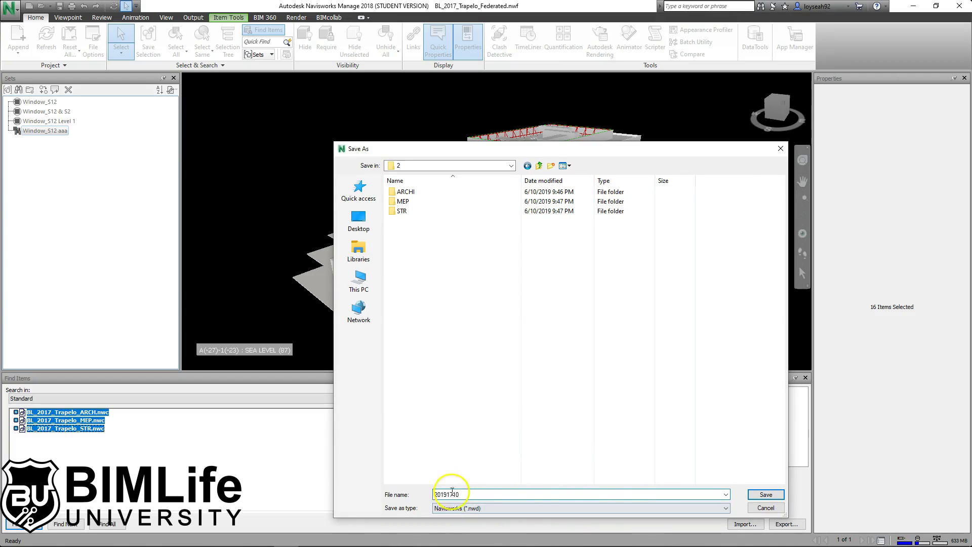
{"action": "type", "text": "7"}
{"action": "left_click", "coordinate": [766, 494]}
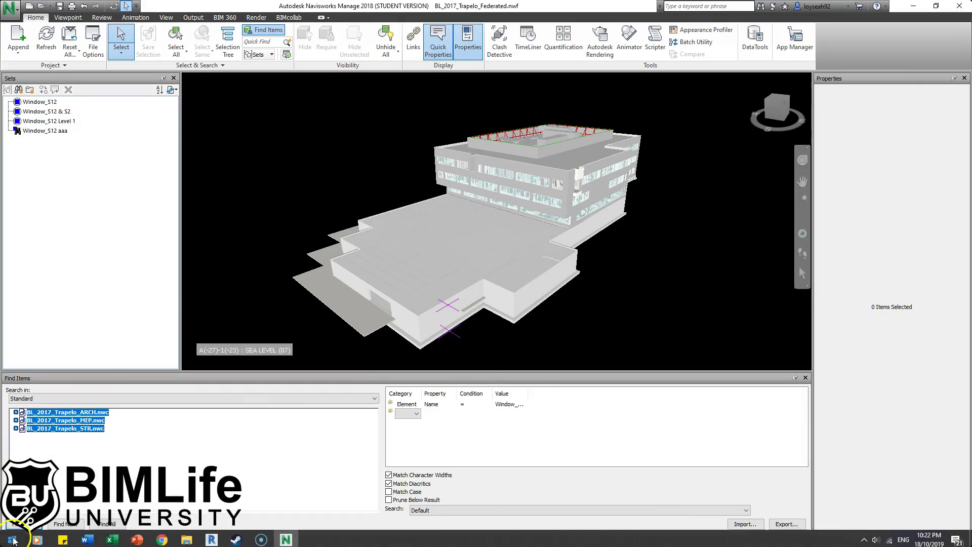
- Launch Autodesk Navisworks Freedom 2018
{"action": "left_click", "coordinate": [13, 539]}
{"action": "type", "text": "freedom"}
{"action": "left_click", "coordinate": [133, 272]}
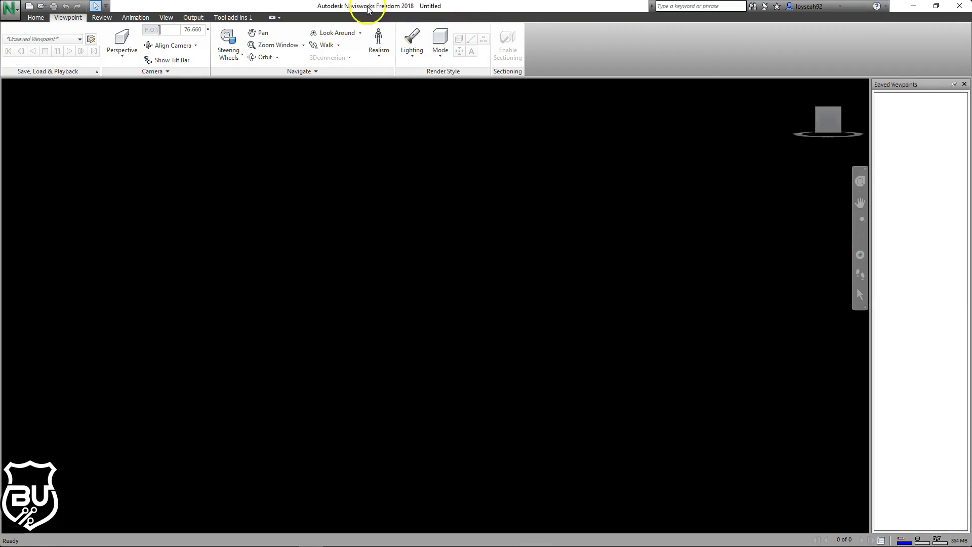
- Open the published file 20191017.nwd from folder 2 in Navisworks Freedom
{"action": "left_click", "coordinate": [13, 6]}
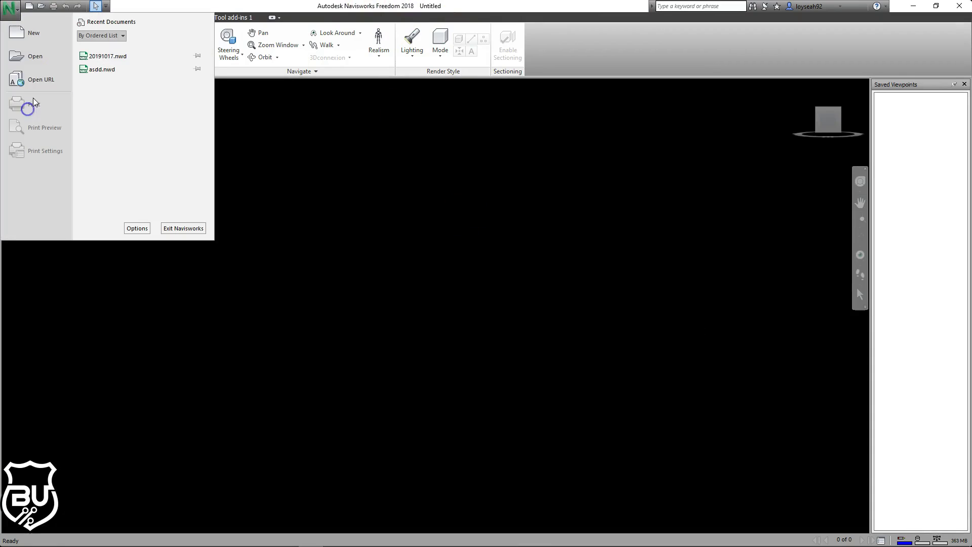
{"action": "left_click", "coordinate": [30, 114]}
{"action": "left_click", "coordinate": [510, 166]}
{"action": "left_click", "coordinate": [444, 323]}
{"action": "double_click", "coordinate": [449, 202]}
{"action": "left_click", "coordinate": [427, 220]}
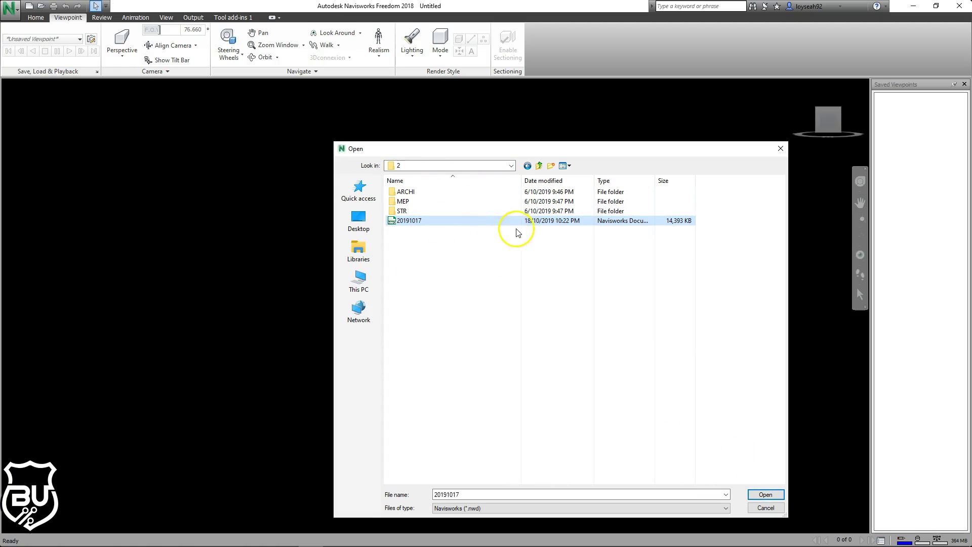
{"action": "left_click", "coordinate": [766, 495]}
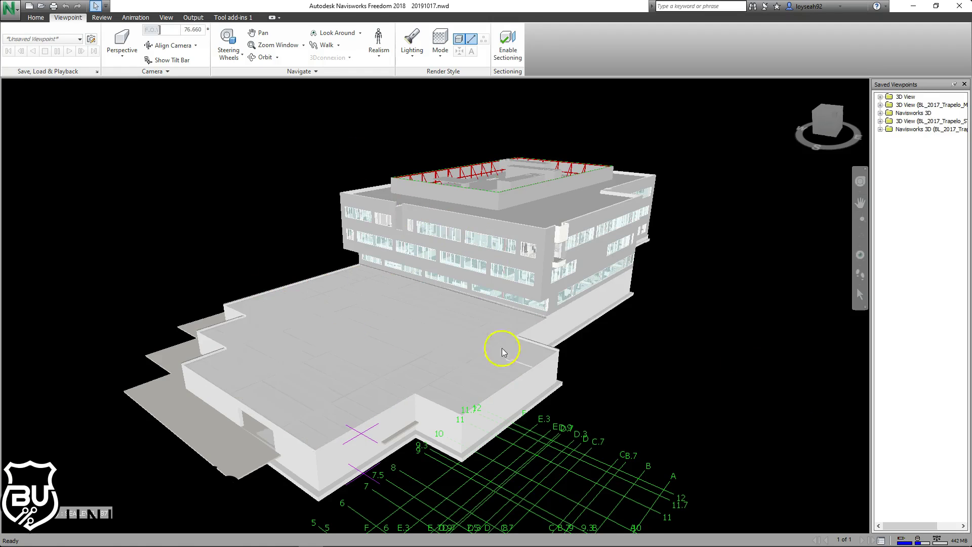
- Widen the saved viewpoints list and view 3d for Export to Civil, 3D View 2 and the MEP model's 3D View 1
{"action": "left_click_drag", "start_coordinate": [871, 114], "coordinate": [819, 119]}
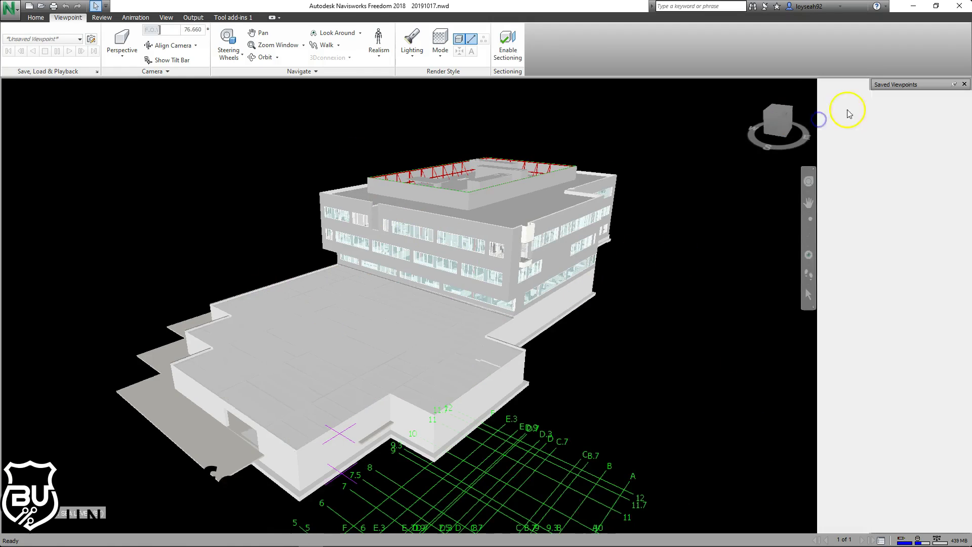
{"action": "left_click", "coordinate": [828, 96]}
{"action": "left_click", "coordinate": [875, 113]}
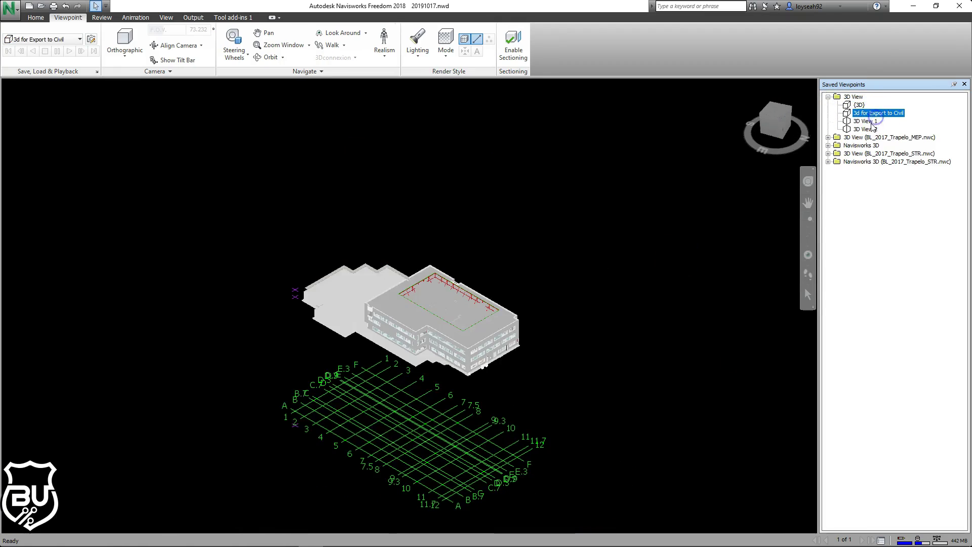
{"action": "left_click", "coordinate": [866, 129]}
{"action": "left_click", "coordinate": [828, 137]}
{"action": "left_click", "coordinate": [864, 145]}
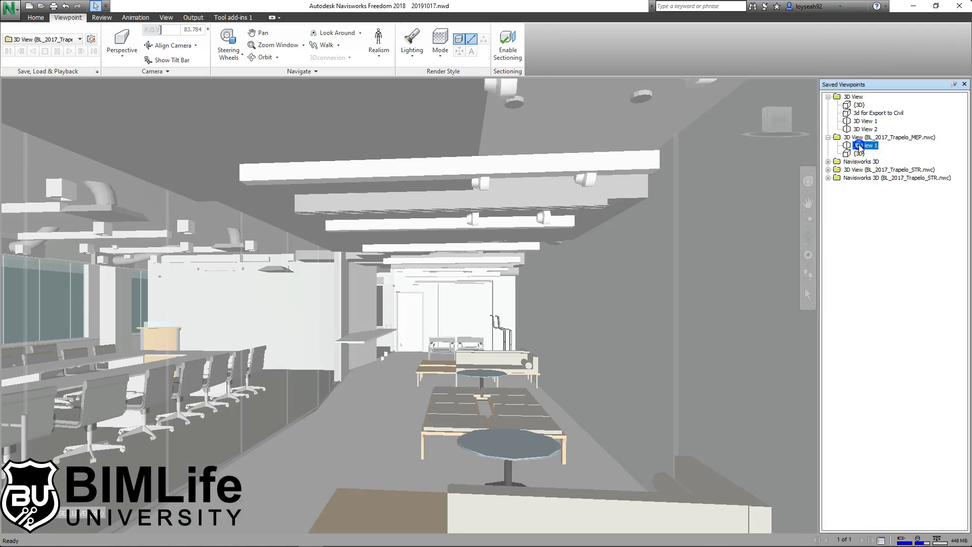
- Expand the Navisworks 3D and STR viewpoint folders and view the Entire project and 3D Section 2 viewpoints
{"action": "left_click", "coordinate": [828, 161]}
{"action": "left_click", "coordinate": [866, 169]}
{"action": "left_click", "coordinate": [833, 177]}
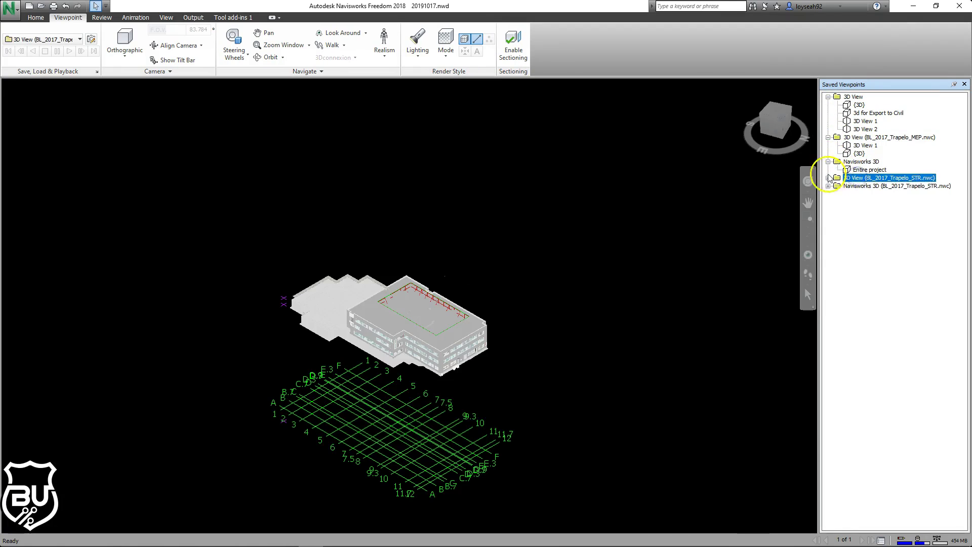
{"action": "left_click", "coordinate": [829, 178]}
{"action": "left_click", "coordinate": [828, 242]}
{"action": "left_click", "coordinate": [866, 226]}
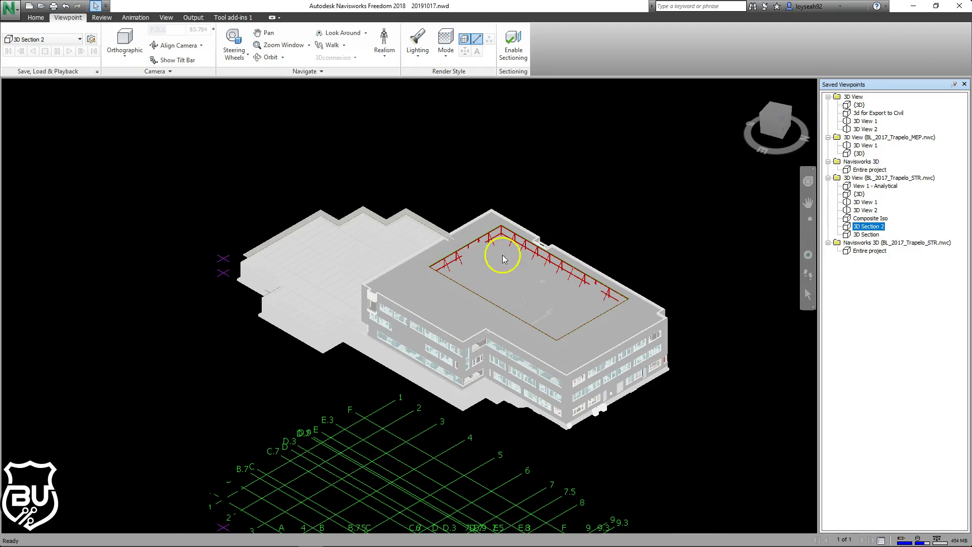
- View the {3D}, 3D View 2, MEP 3D View 1, Entire project, STR 3D View 1 and Composite Iso saved viewpoints
{"action": "left_click", "coordinate": [859, 105]}
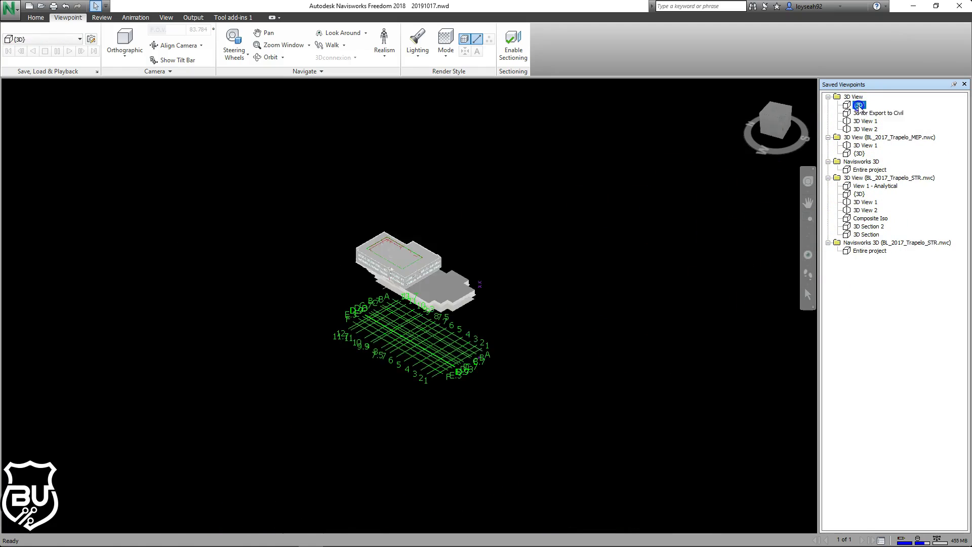
{"action": "left_click", "coordinate": [865, 129]}
{"action": "left_click", "coordinate": [863, 146]}
{"action": "left_click", "coordinate": [866, 170]}
{"action": "left_click", "coordinate": [863, 202]}
{"action": "left_click", "coordinate": [864, 219]}
{"action": "left_click", "coordinate": [868, 245]}
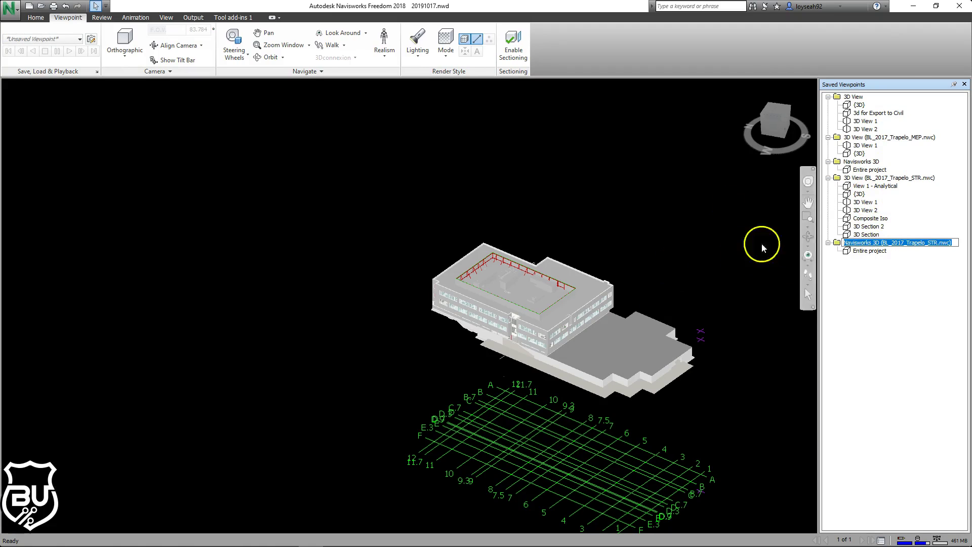
{"action": "key", "text": "Escape"}
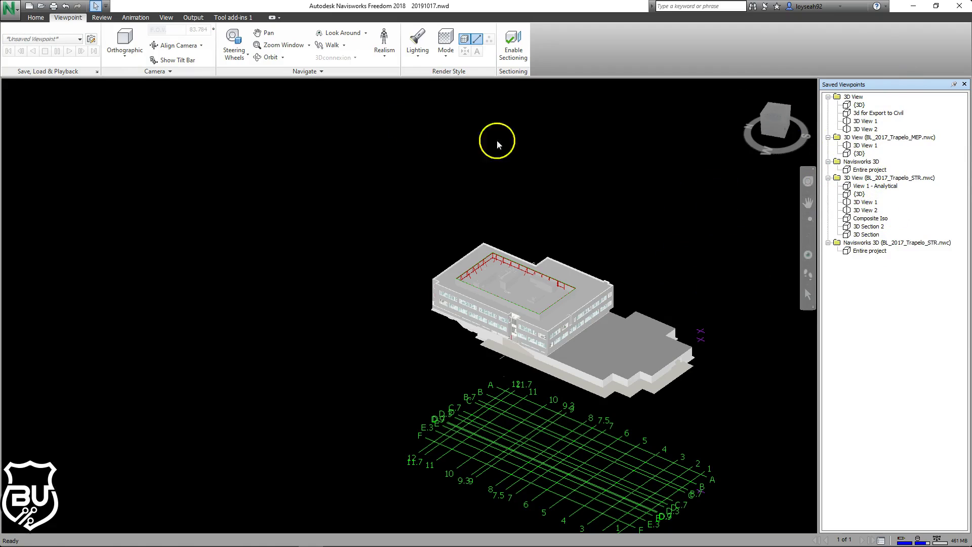
- Display the model in Wireframe and Hidden Line render modes, and finish with Shaded mode
{"action": "left_click", "coordinate": [444, 51]}
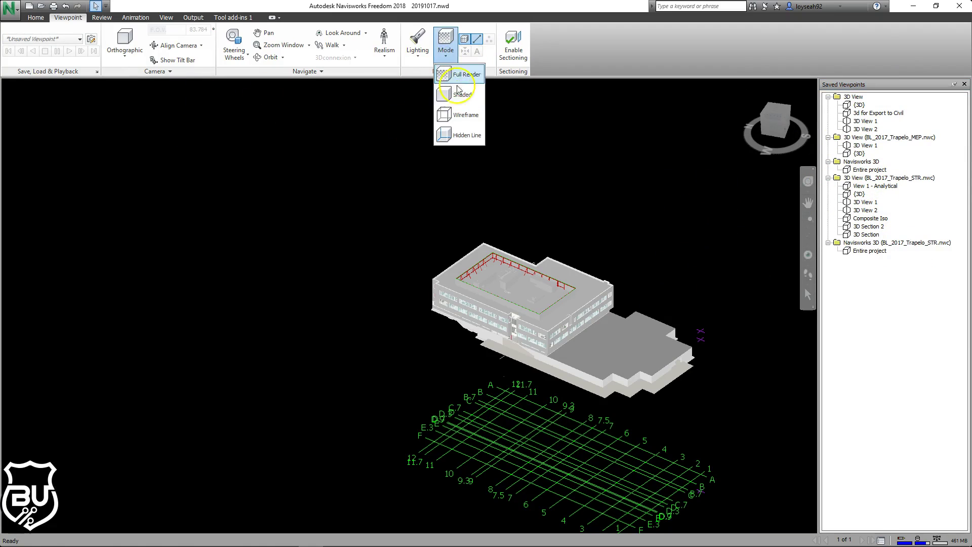
{"action": "left_click", "coordinate": [475, 118]}
{"action": "left_click", "coordinate": [445, 45]}
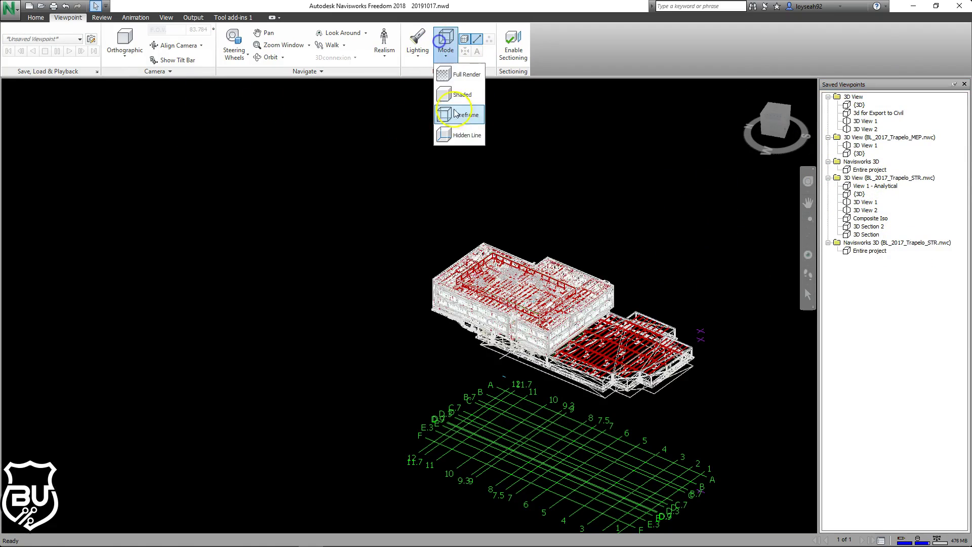
{"action": "left_click", "coordinate": [466, 134]}
{"action": "left_click", "coordinate": [446, 46]}
{"action": "left_click", "coordinate": [462, 94]}
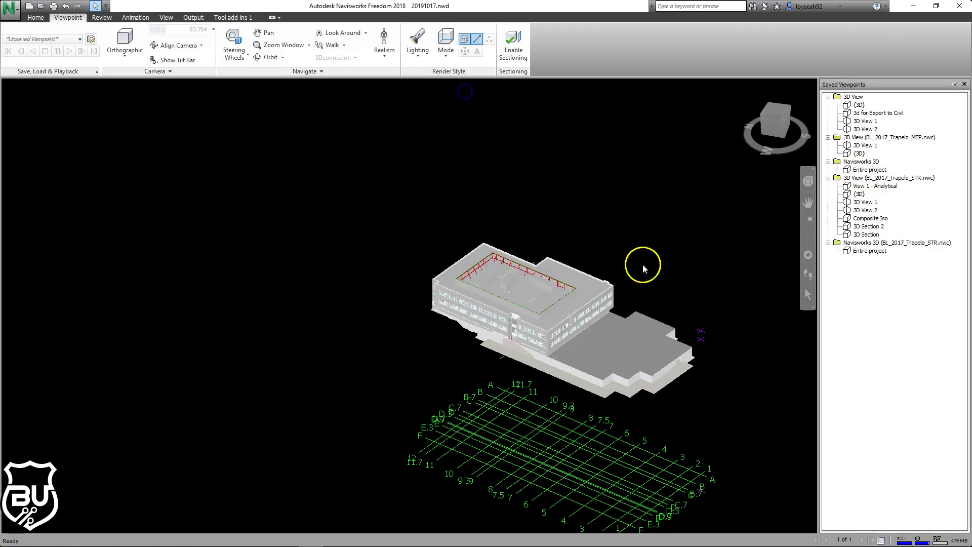
- Reorient the model to a steeper view of the roof and measure a point-to-point distance across the recessed roof area
{"action": "left_click", "coordinate": [782, 117]}
{"action": "left_click", "coordinate": [42, 18]}
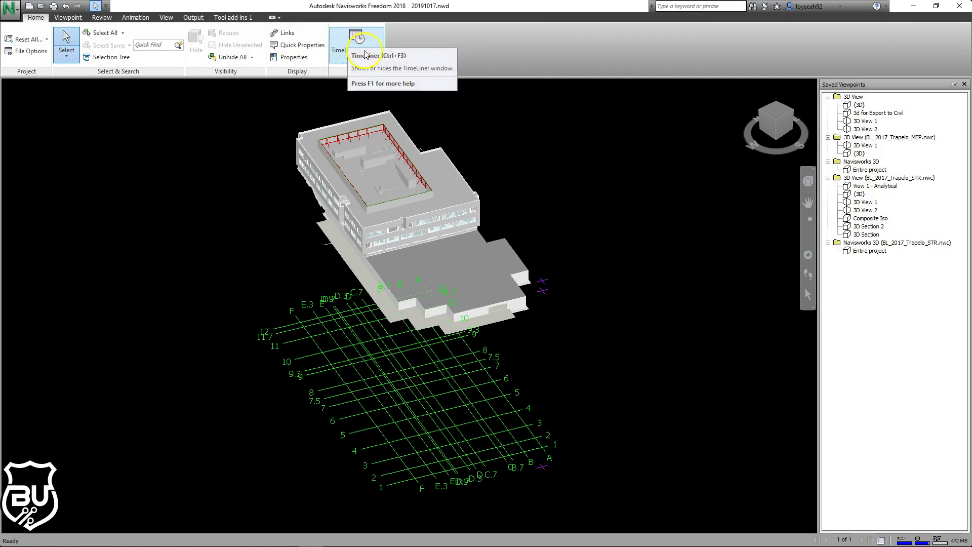
{"action": "left_click", "coordinate": [101, 18]}
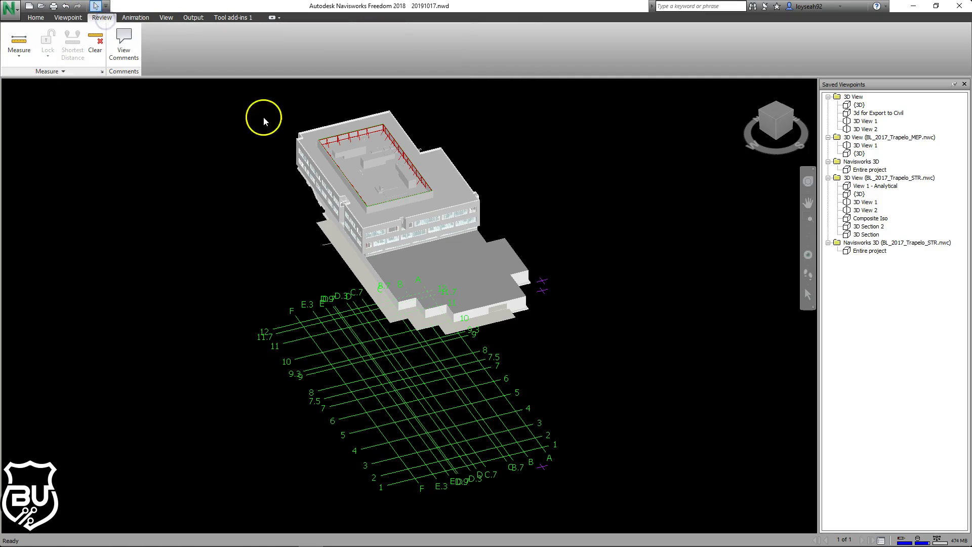
{"action": "scroll", "coordinate": [382, 169], "scroll_direction": "up", "scroll_amount": 5}
{"action": "left_click", "coordinate": [19, 40]}
{"action": "left_click", "coordinate": [332, 230]}
{"action": "left_click", "coordinate": [438, 171]}
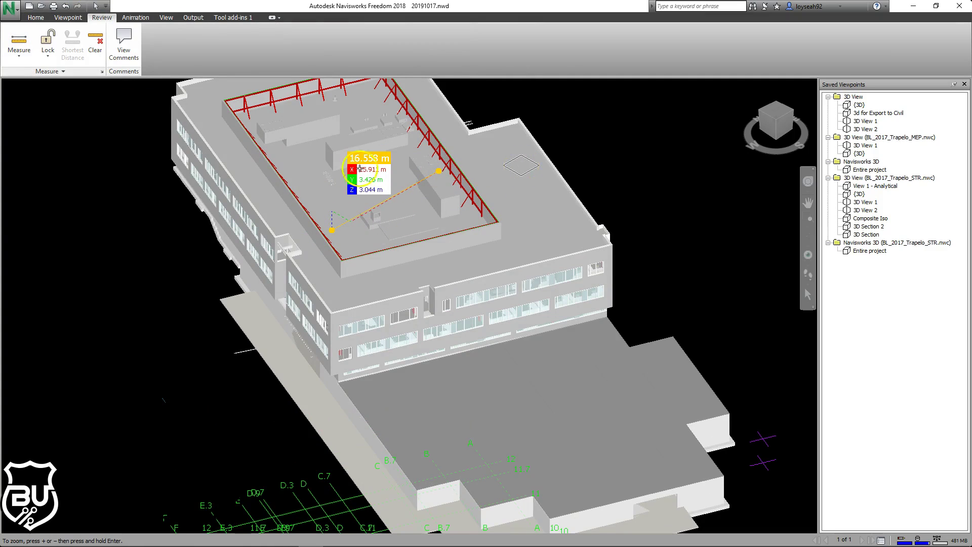
- Measure another distance between the flat roof outside the railing and the far rooftop equipment
{"action": "left_click", "coordinate": [303, 189]}
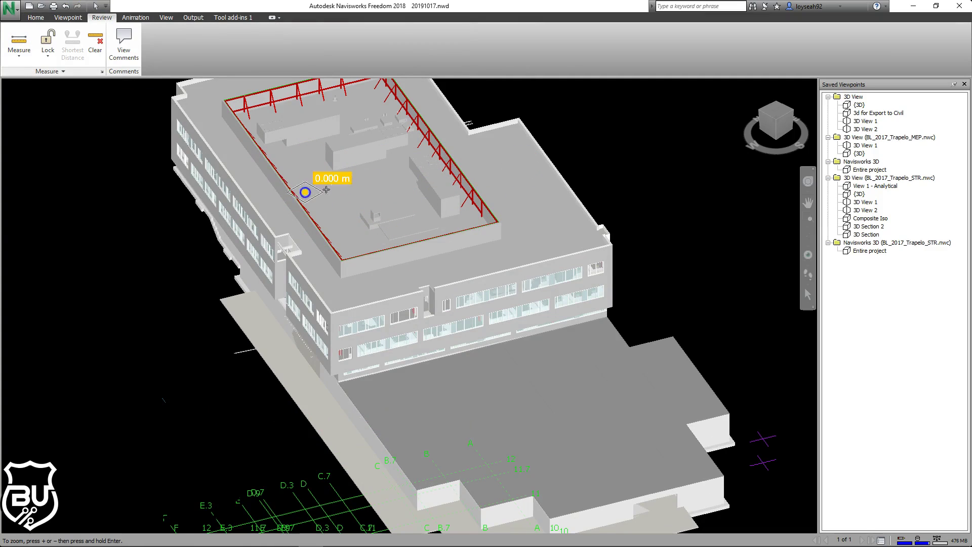
{"action": "left_click", "coordinate": [494, 148]}
{"action": "left_click", "coordinate": [266, 129]}
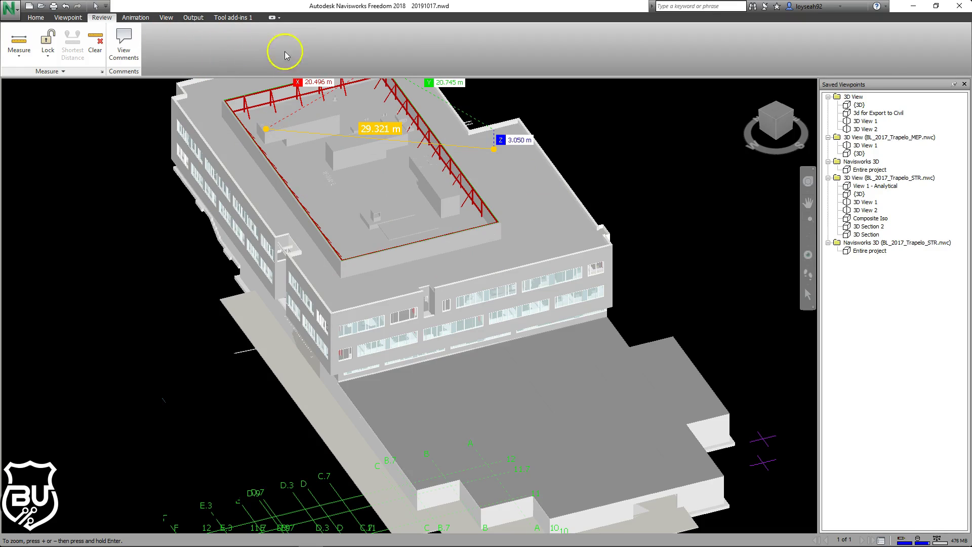
- Examine the available animation, view, output, add-in, viewpoint and home tools
{"action": "left_click", "coordinate": [145, 20]}
{"action": "left_click", "coordinate": [166, 18]}
{"action": "left_click", "coordinate": [193, 17]}
{"action": "left_click", "coordinate": [238, 18]}
{"action": "left_click", "coordinate": [193, 18]}
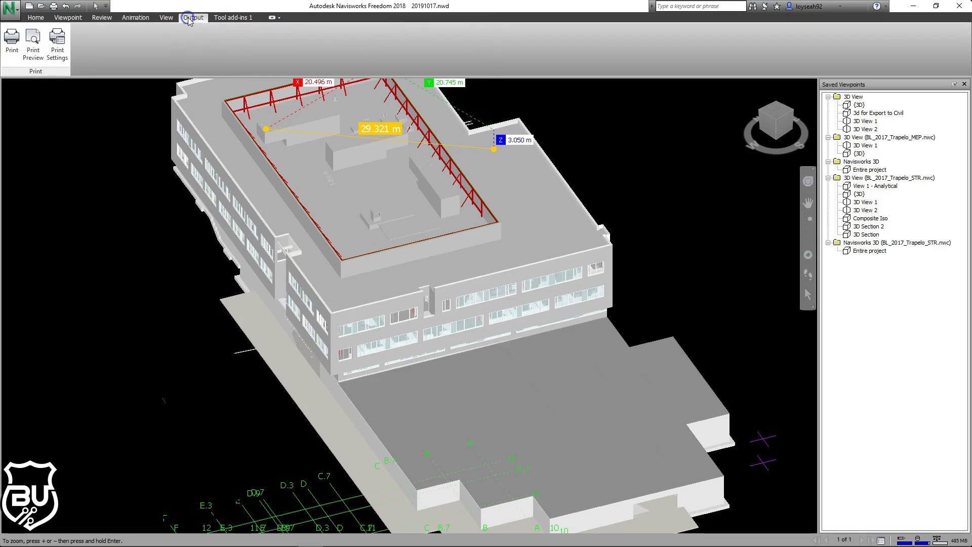
{"action": "left_click", "coordinate": [166, 18]}
{"action": "left_click", "coordinate": [135, 18]}
{"action": "left_click", "coordinate": [71, 17]}
{"action": "left_click", "coordinate": [35, 19]}
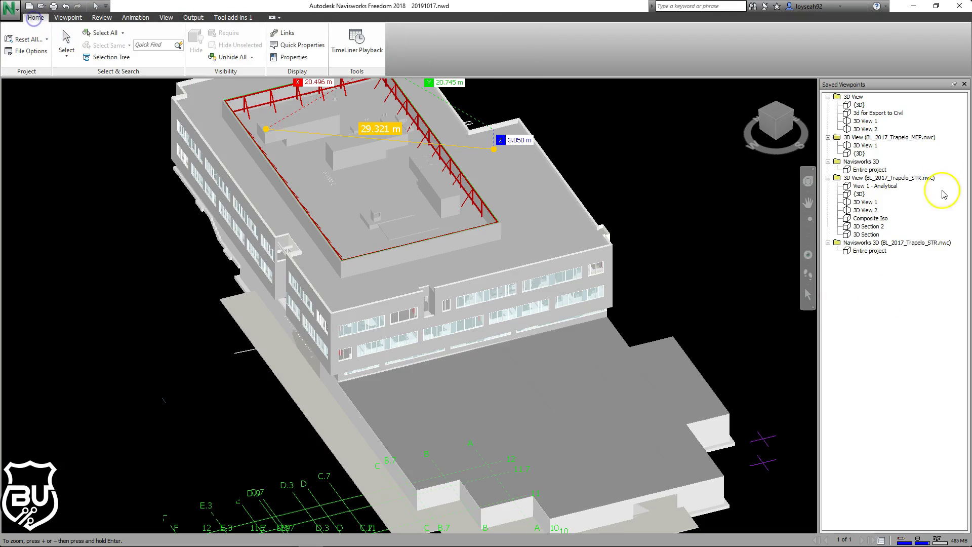